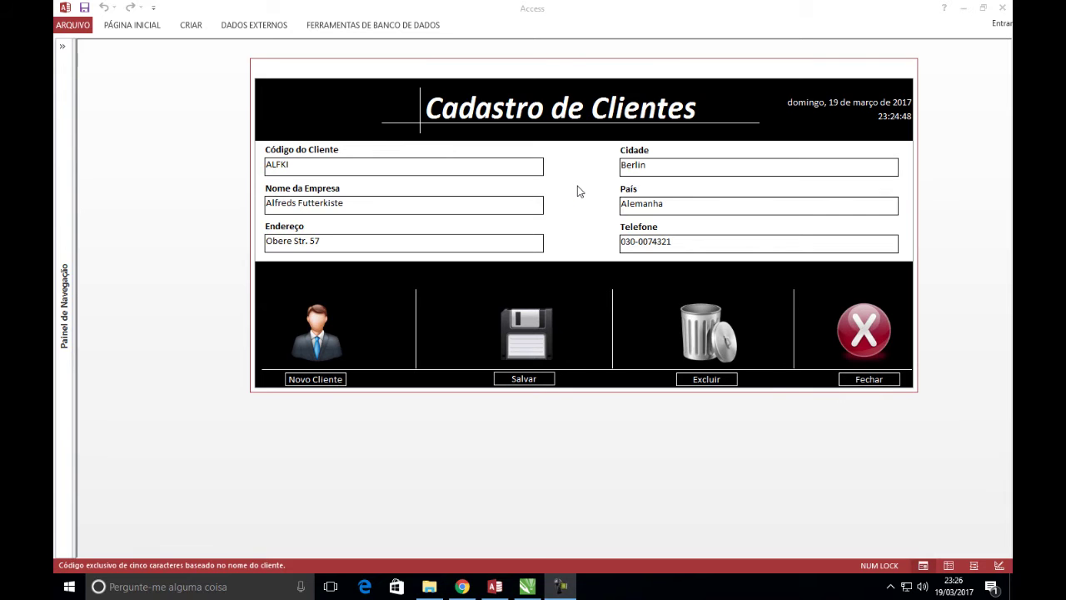
Step: Switch the customer form to Design view and try a green and a dark gray fill on the Detalhe section
right_click(581, 155)
left_click(608, 193)
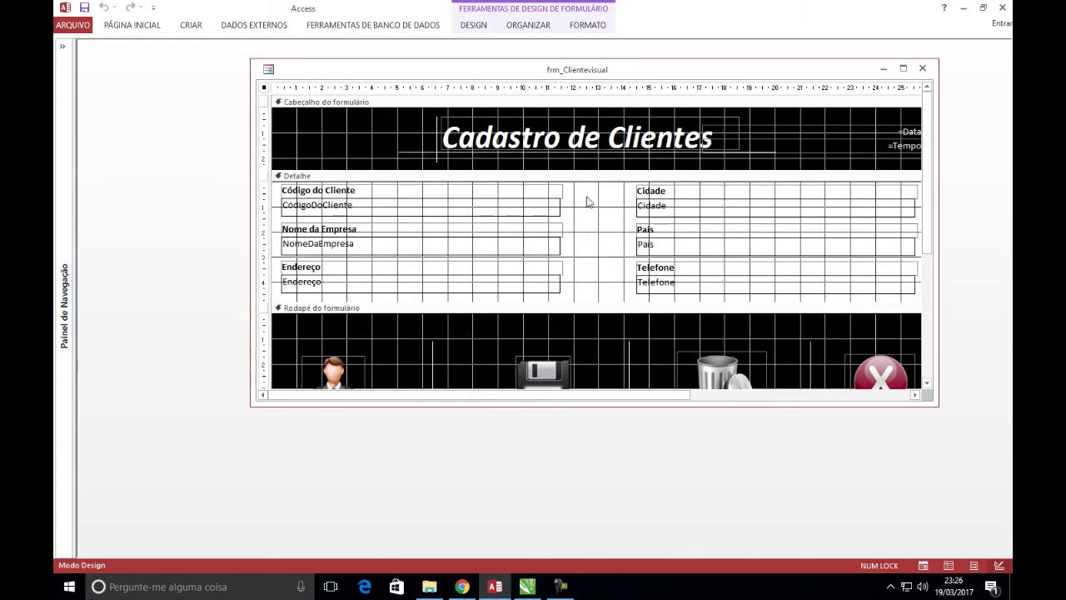
left_click(592, 211)
left_click(592, 202)
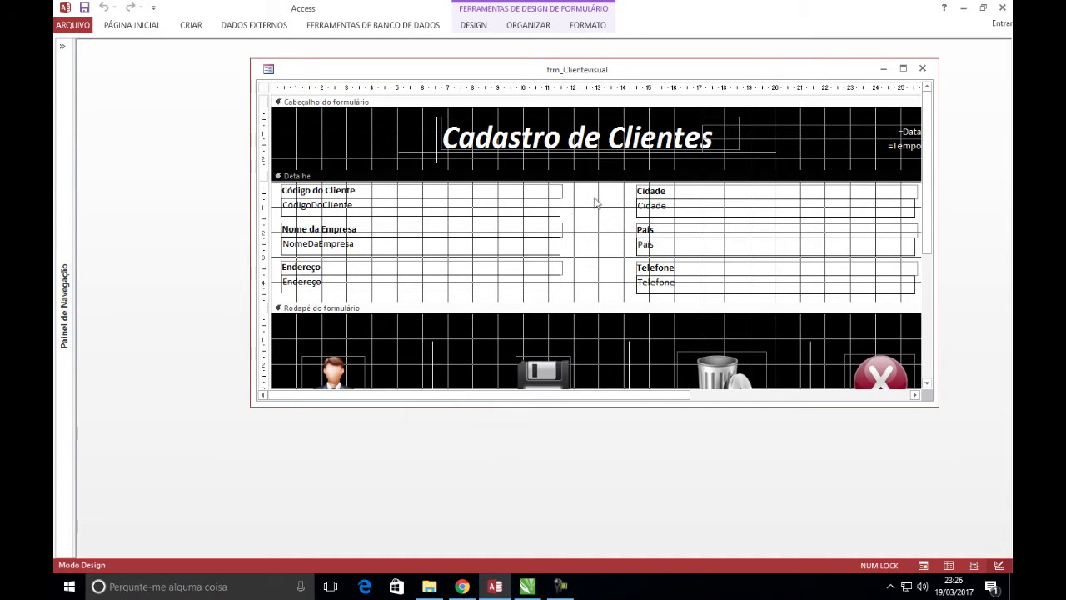
left_click(593, 27)
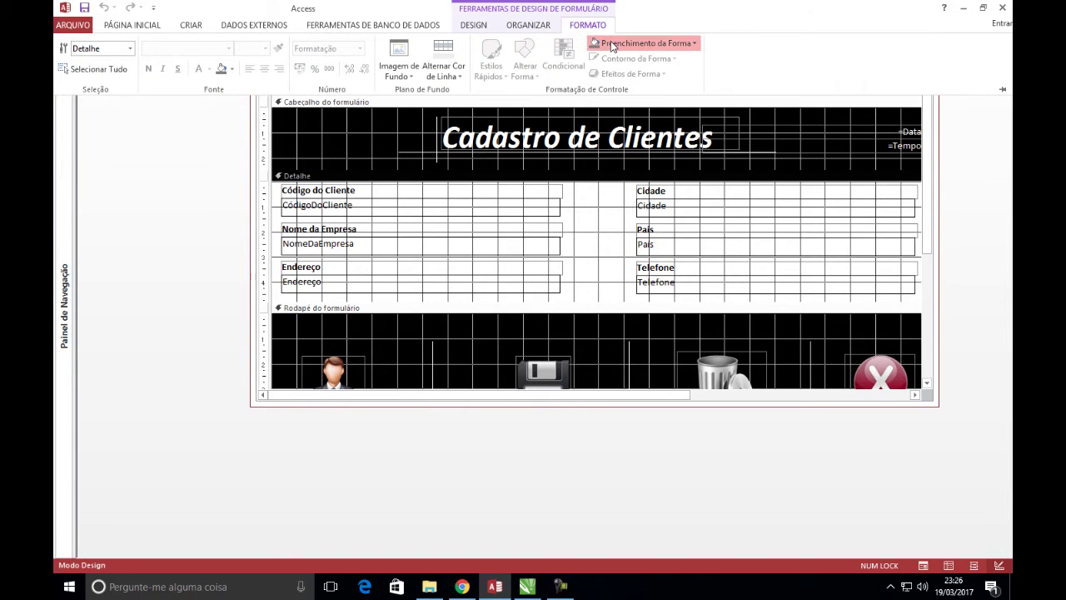
left_click(611, 47)
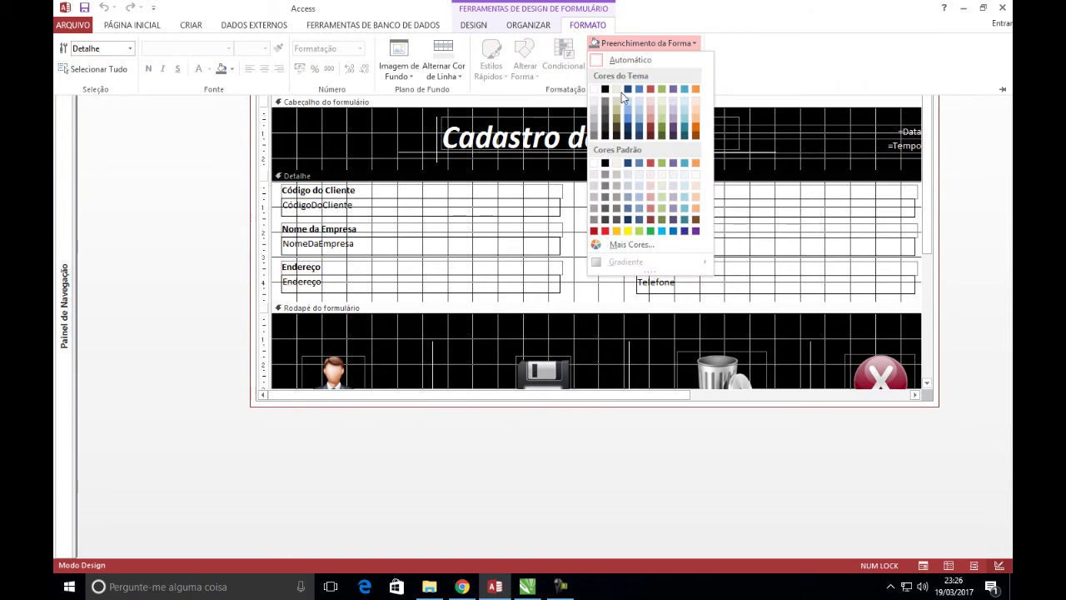
left_click(661, 130)
left_click(641, 42)
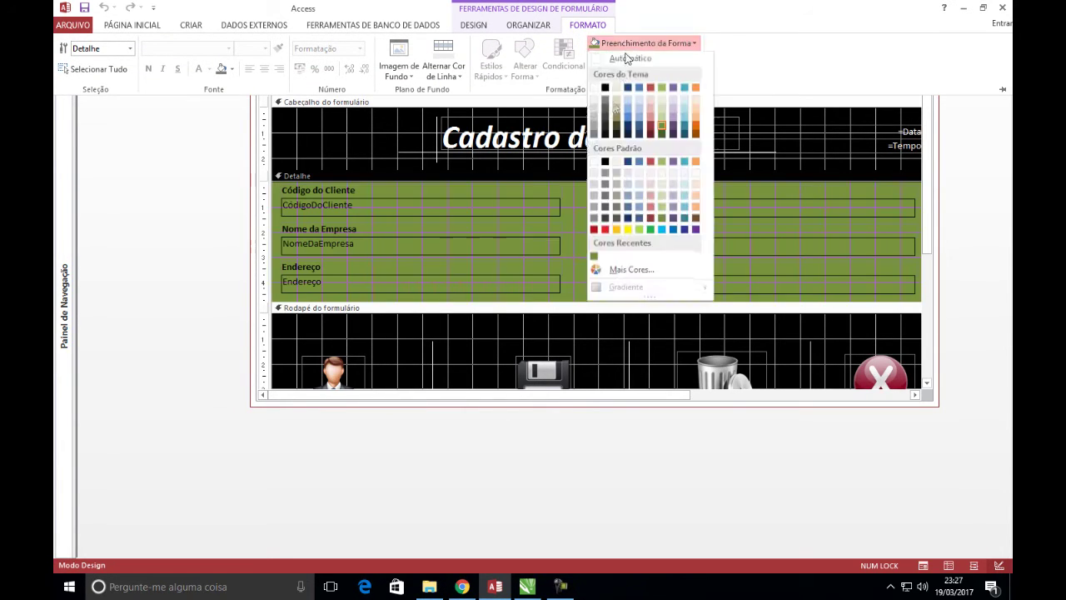
left_click(598, 196)
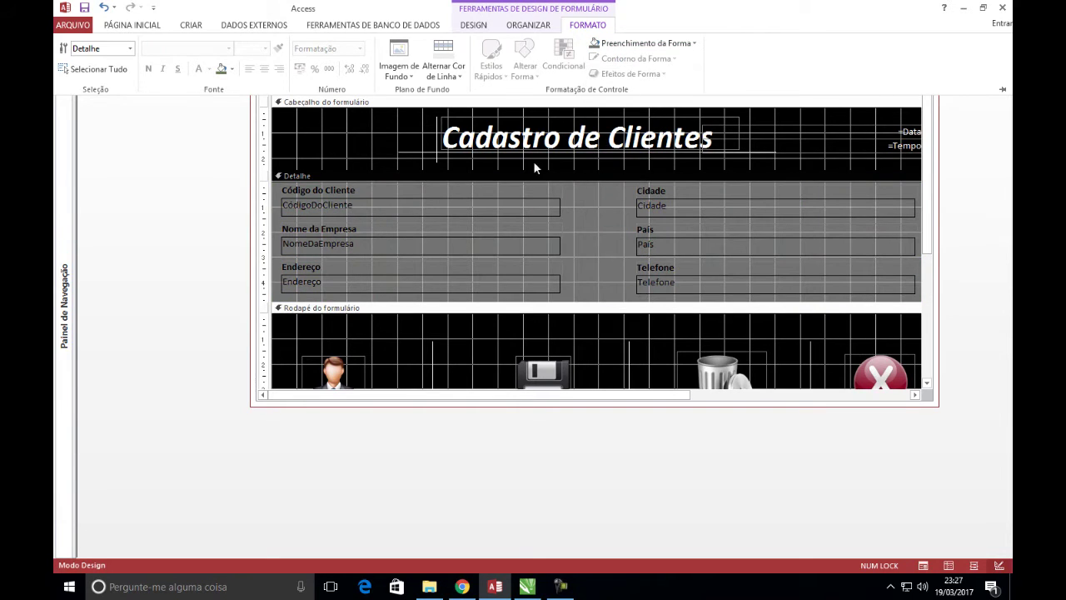
Step: Display the form in Form view, reposition its window and move through the fields up to Telefone to check the background
left_click(896, 110)
key("F5")
left_click_drag(664, 70, 676, 100)
key("Tab")
key("Tab")
key("Tab")
key("Tab")
key("Tab")
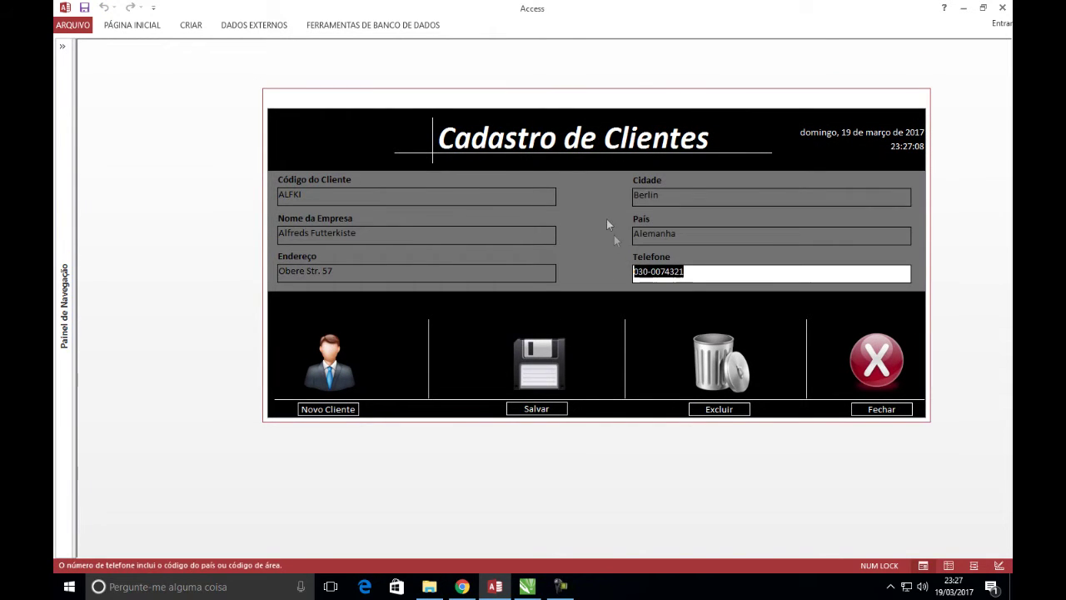
Step: Return the form to Design view and open the additional colors dialog for the Detalhe section's fill
right_click(603, 202)
left_click(616, 241)
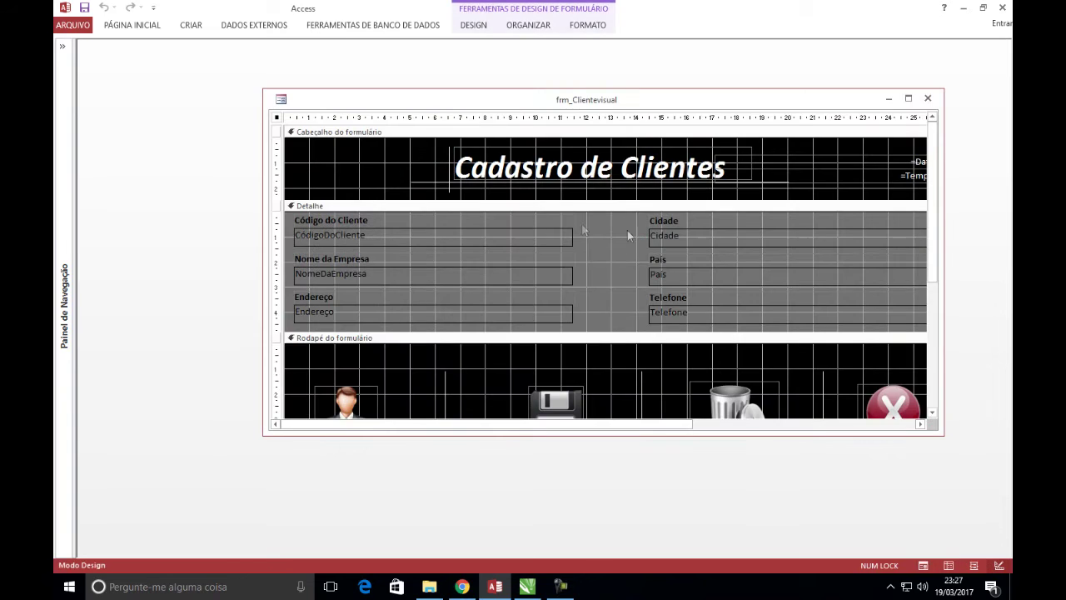
left_click(587, 25)
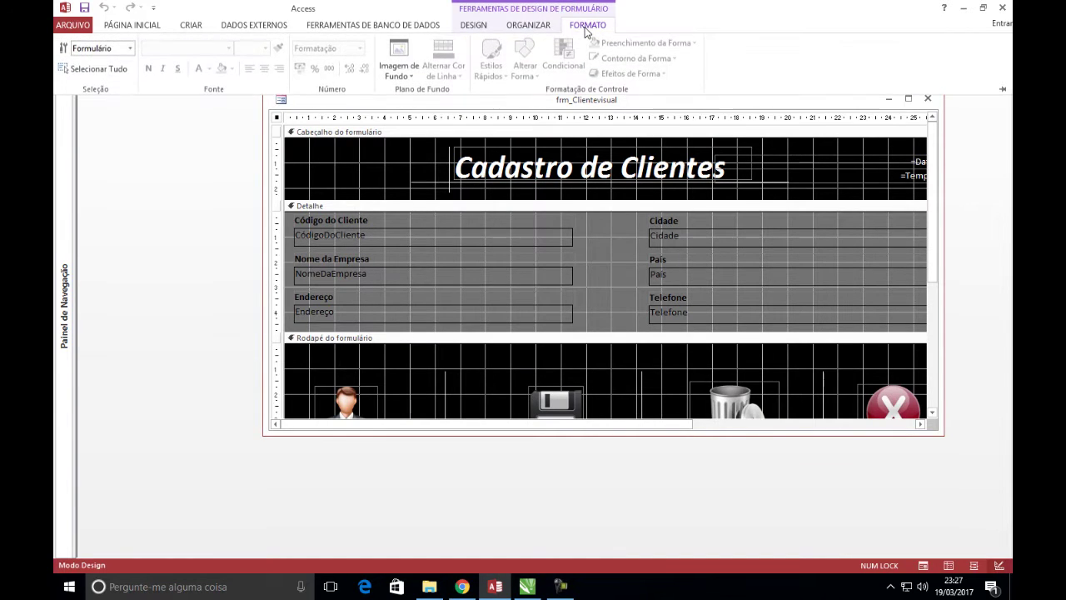
left_click(596, 217)
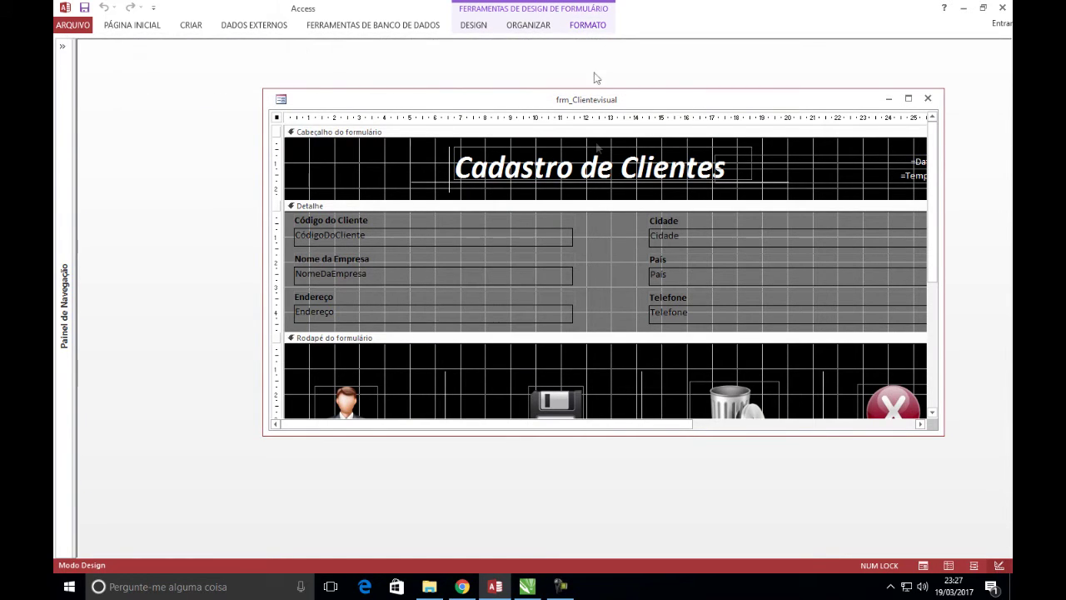
left_click(598, 26)
left_click(593, 28)
left_click(581, 230)
left_click(595, 229)
left_click(599, 28)
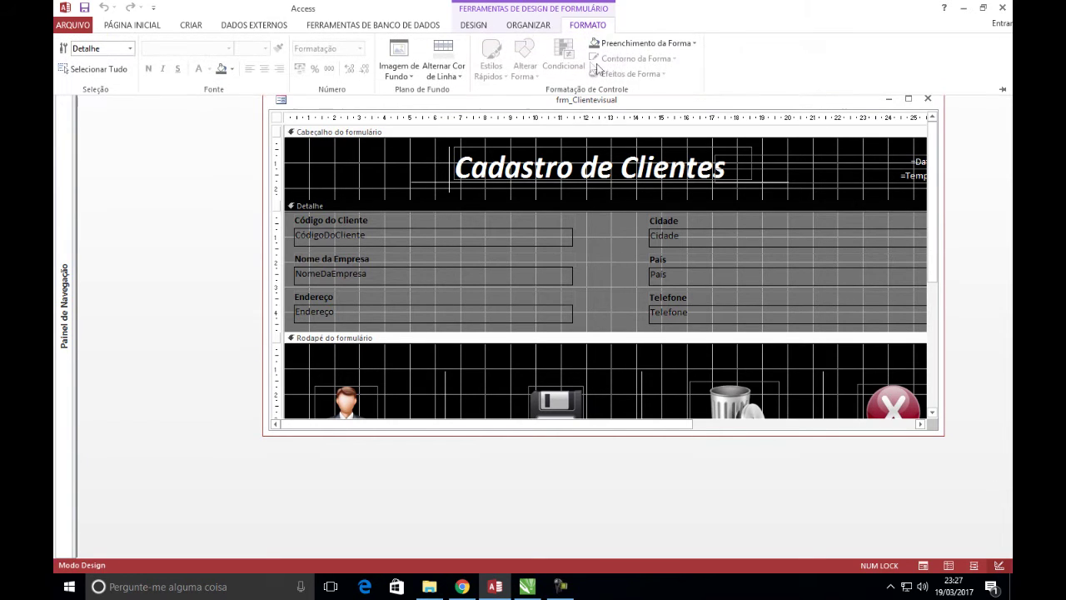
left_click(622, 48)
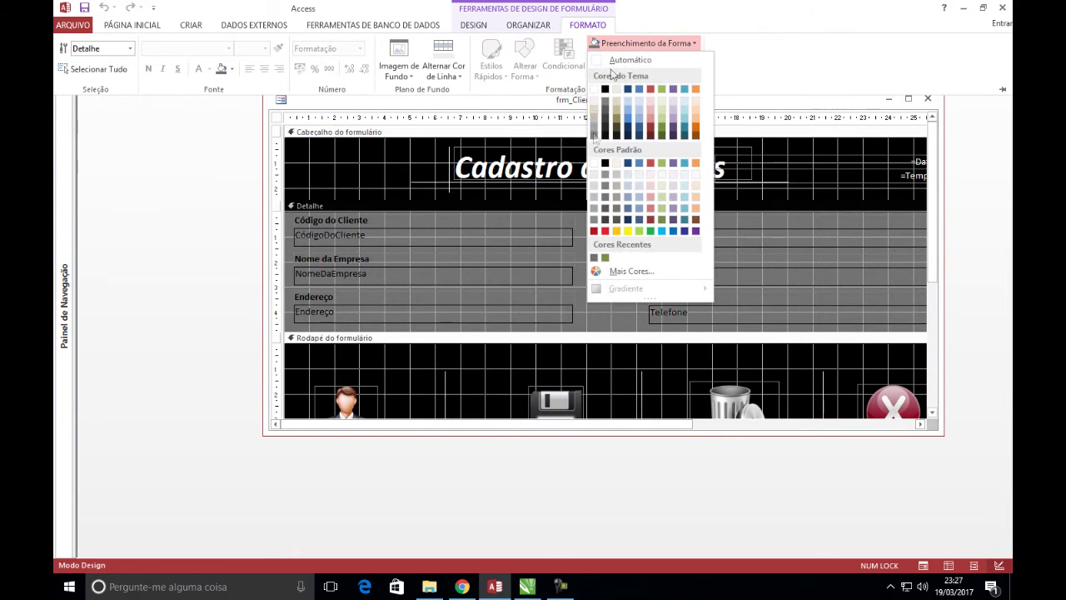
left_click(616, 278)
Step: Compare the Padrão and Personalizar color choices and close the dialog without choosing a color
left_click(448, 192)
left_click(476, 192)
left_click(451, 193)
left_click(477, 192)
left_click(448, 193)
left_click(477, 193)
left_click(454, 193)
left_click(483, 193)
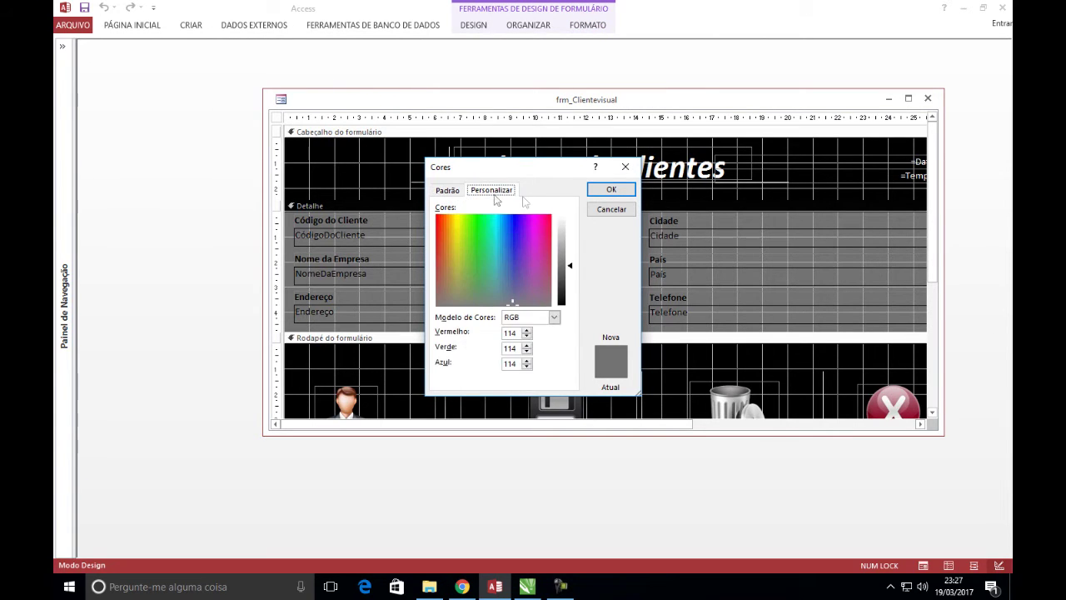
left_click(626, 169)
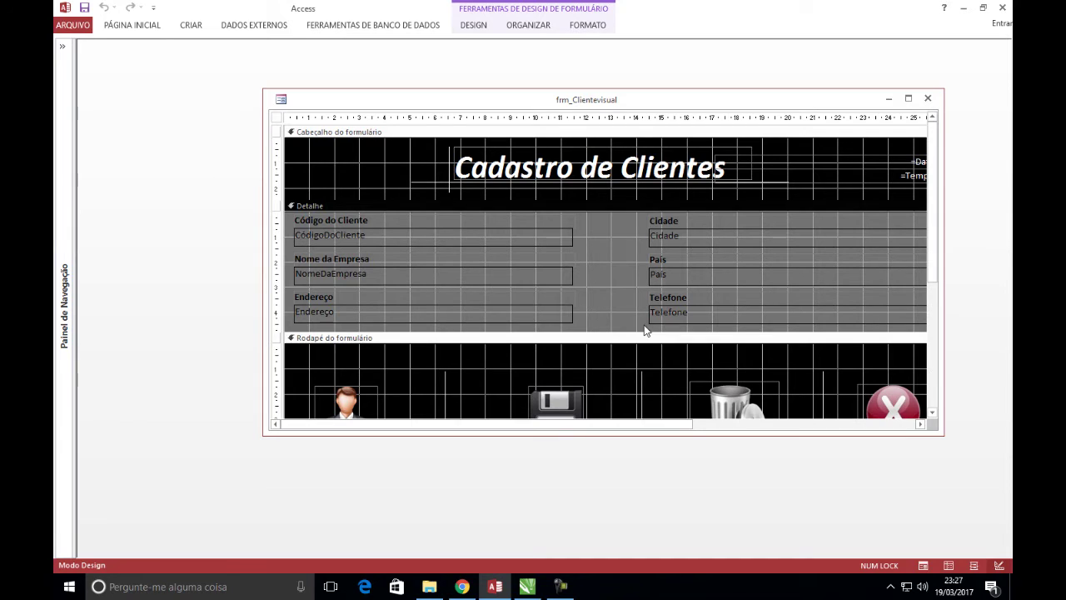
Step: Fill the Detalhe section with white from the theme colors
left_click(597, 26)
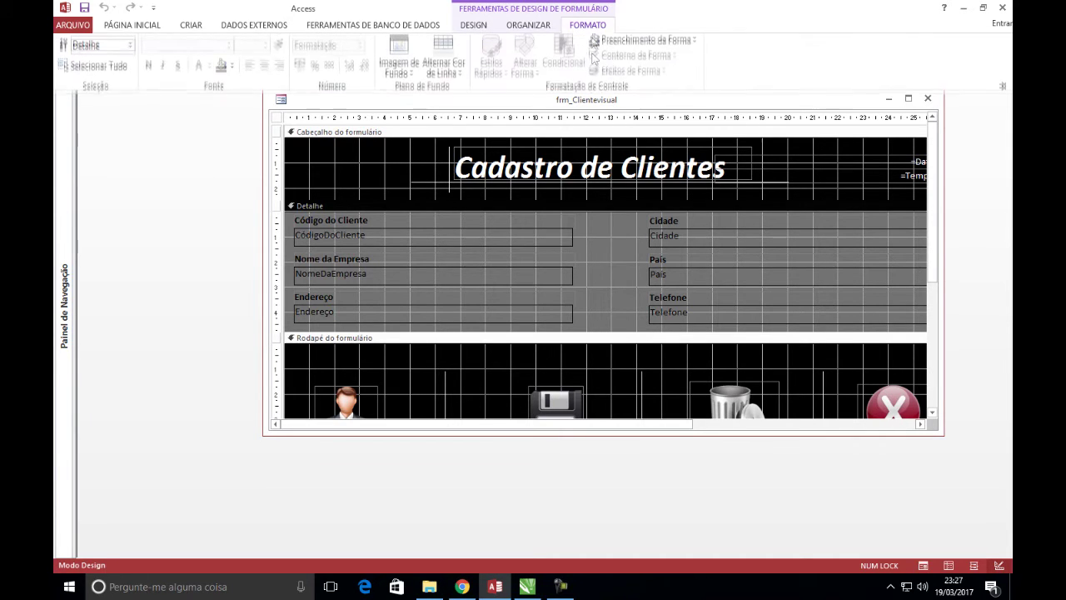
left_click(641, 43)
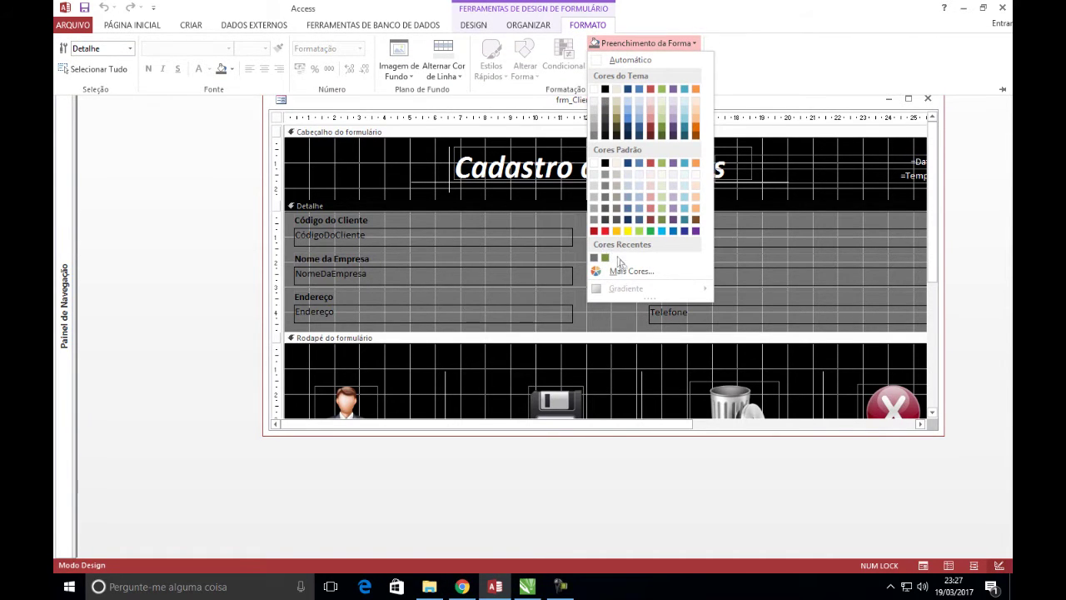
left_click(594, 89)
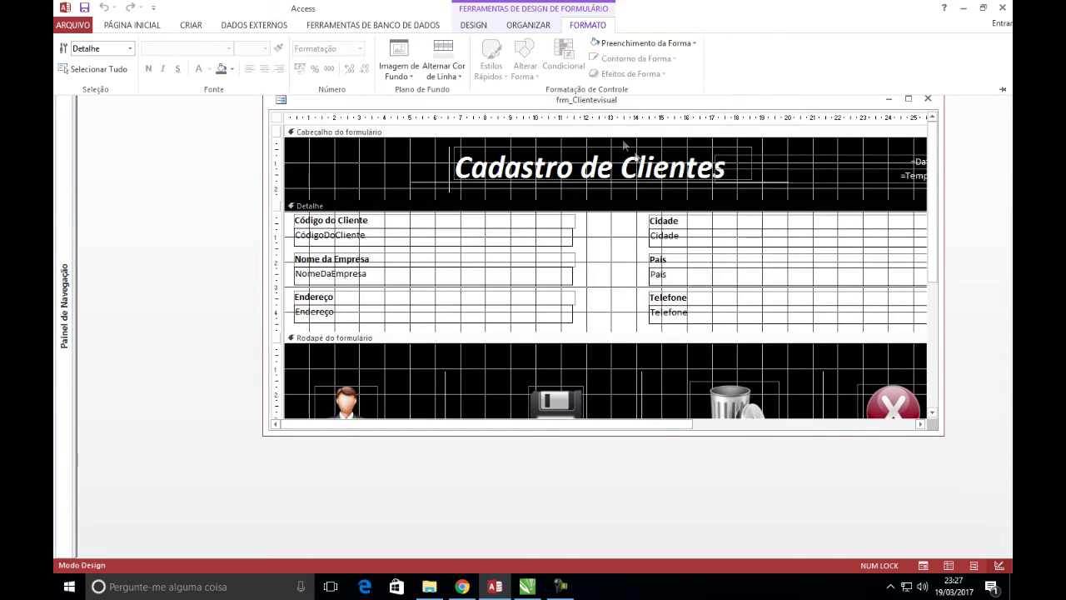
Step: Move the form window slightly lower and display the form in Form view to check the white Detalhe section
left_click(764, 107)
left_click_drag(762, 106, 756, 139)
right_click(659, 134)
left_click(699, 143)
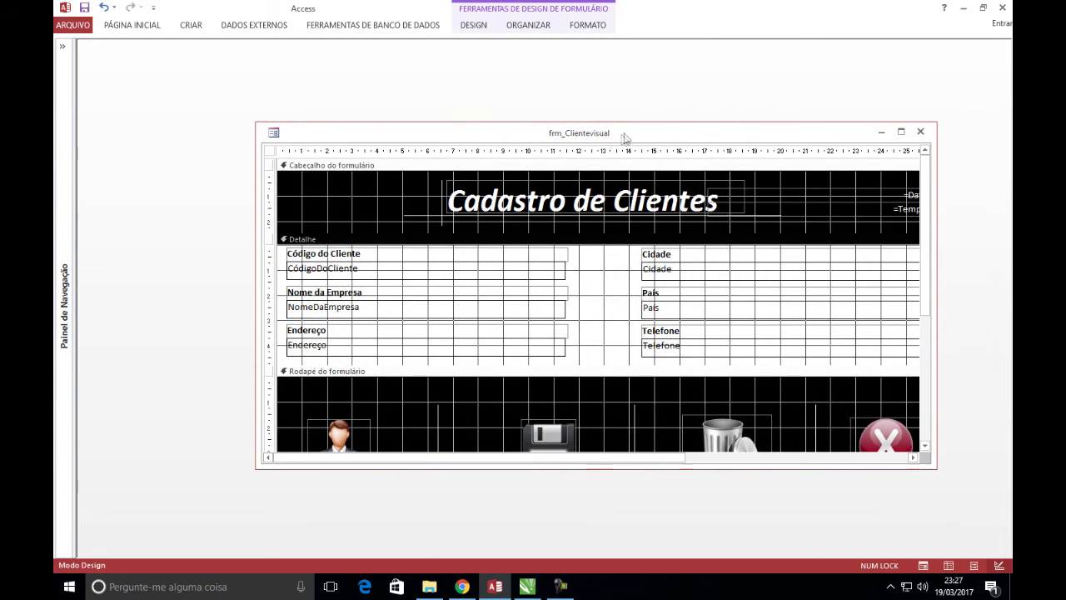
right_click(624, 134)
left_click(650, 195)
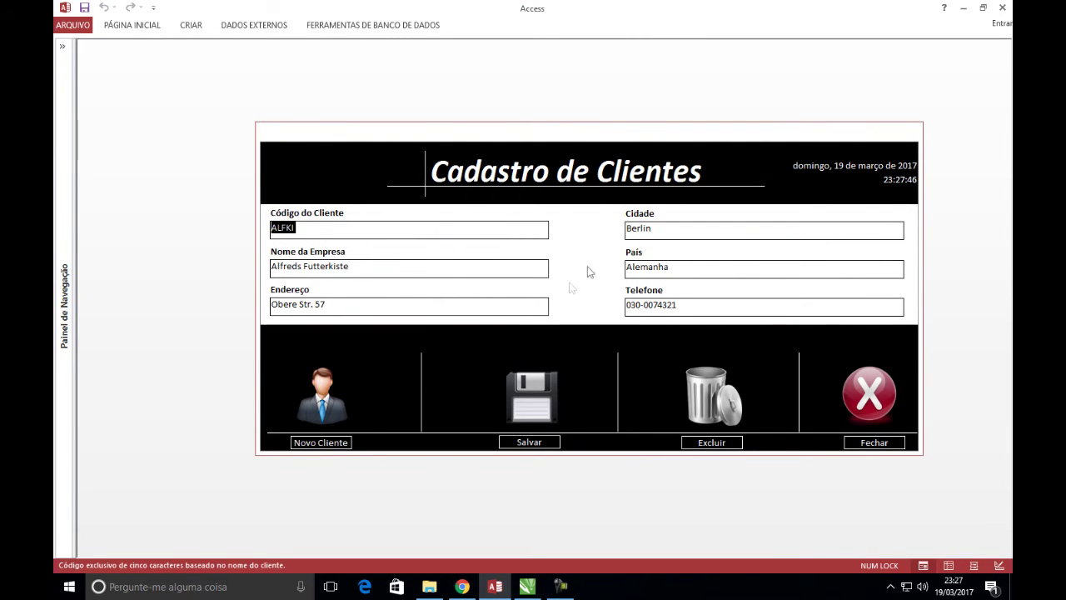
Step: Return the form to Design view and maximize its window
right_click(591, 231)
left_click(626, 269)
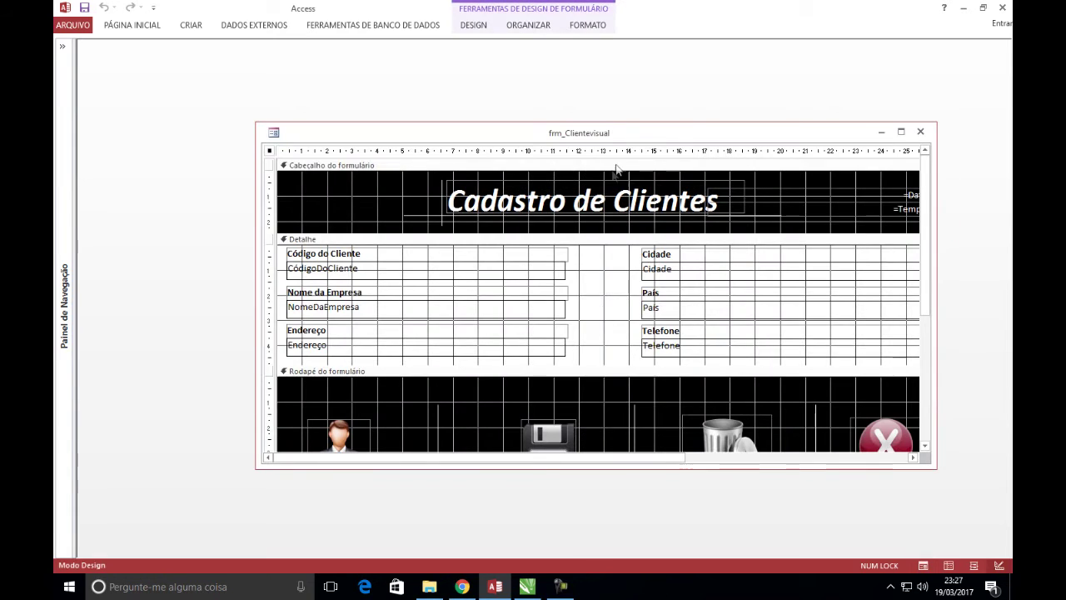
double_click(639, 138)
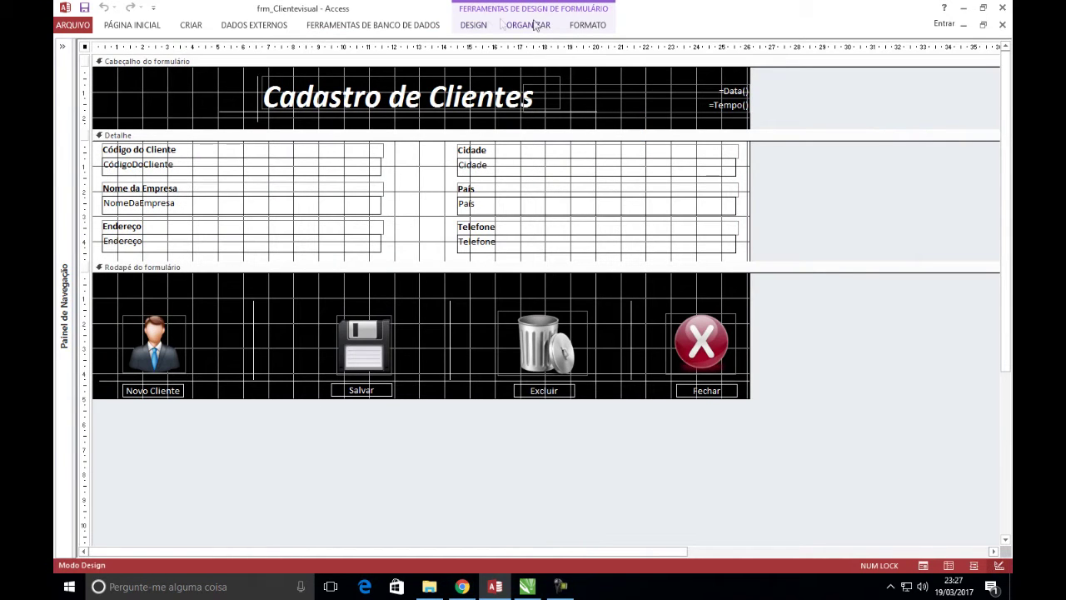
Step: Draw a rectangle about 25.5 cm wide and 4.5 cm high around all the fields in the Detalhe section
left_click(588, 26)
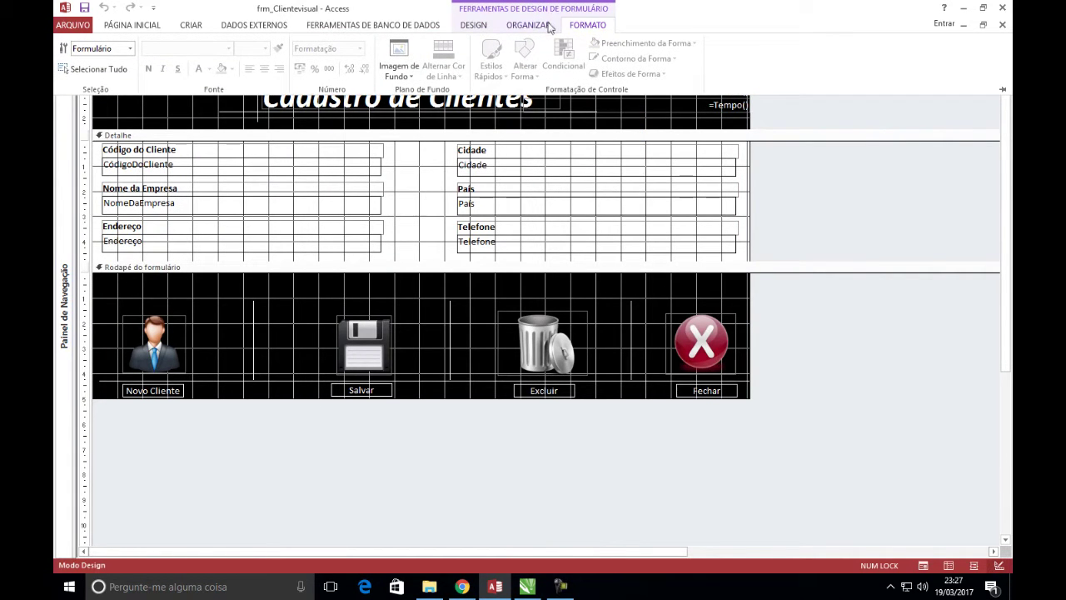
left_click(545, 26)
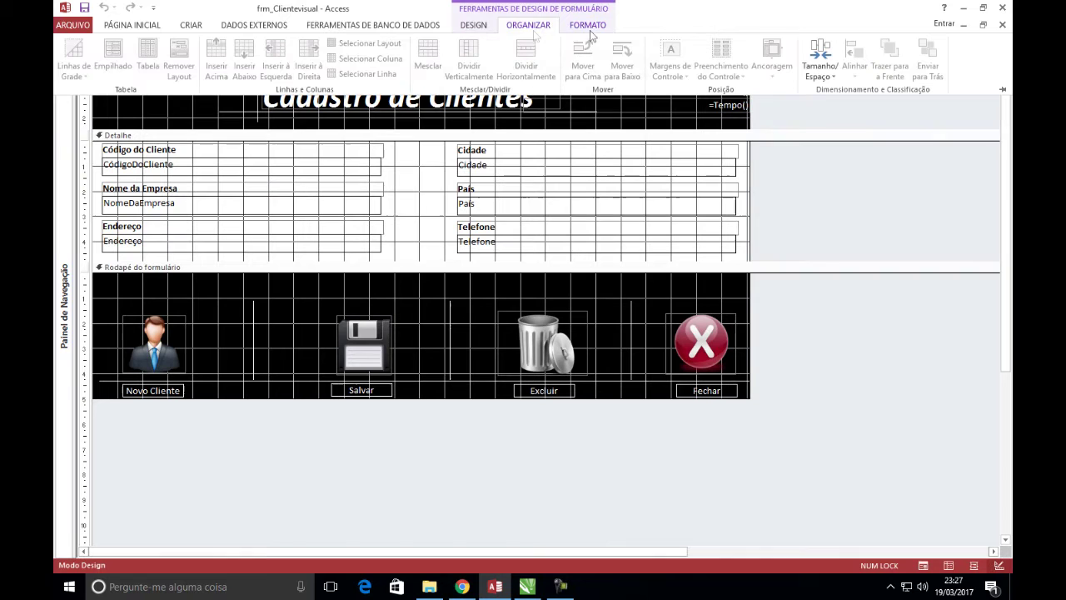
left_click(421, 179)
left_click(533, 25)
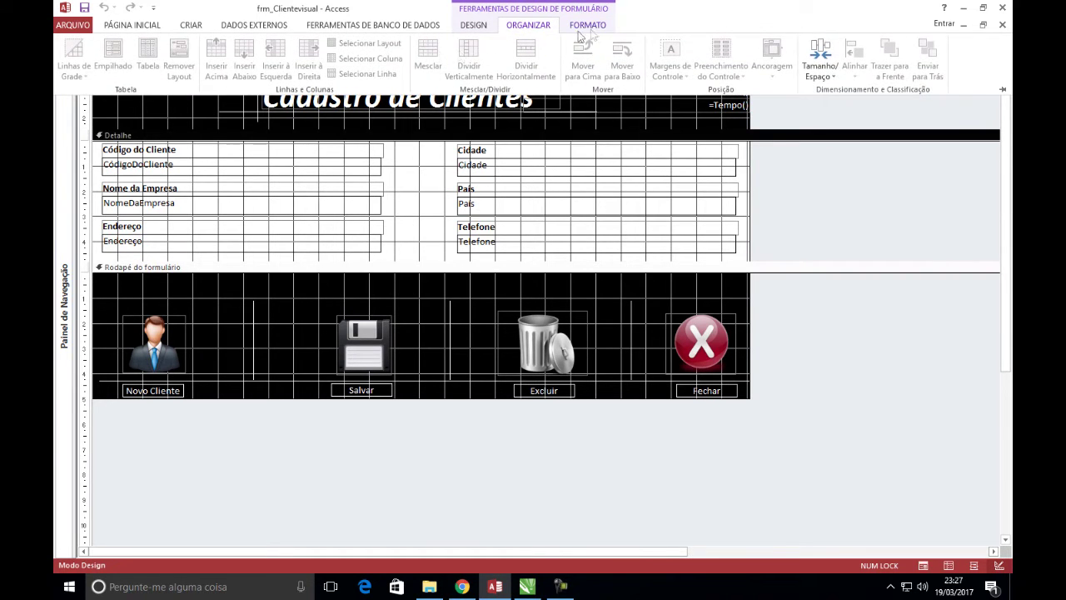
left_click(583, 26)
left_click(470, 27)
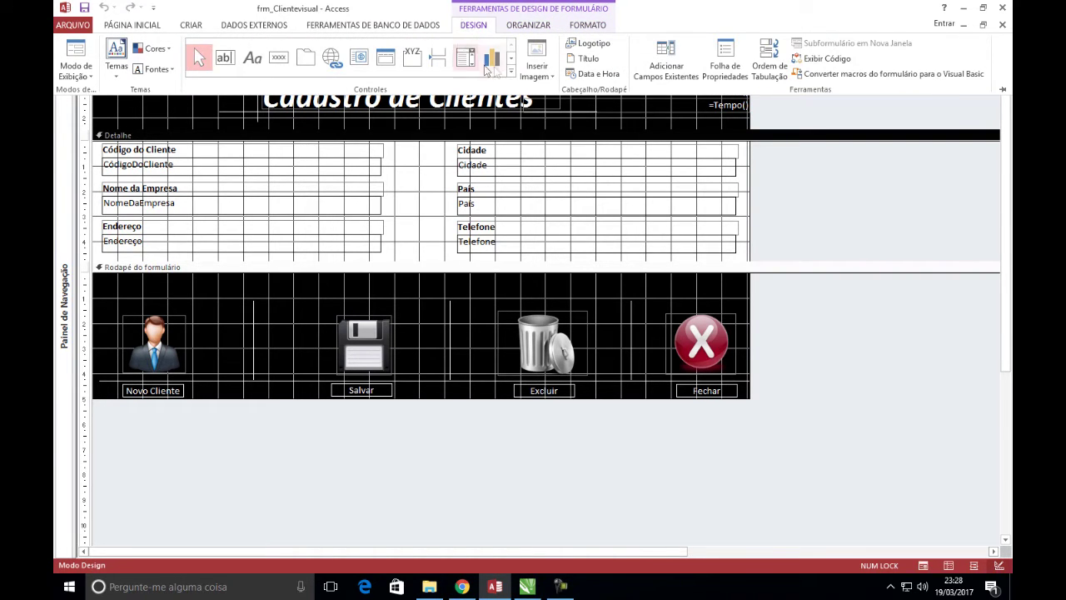
left_click(511, 58)
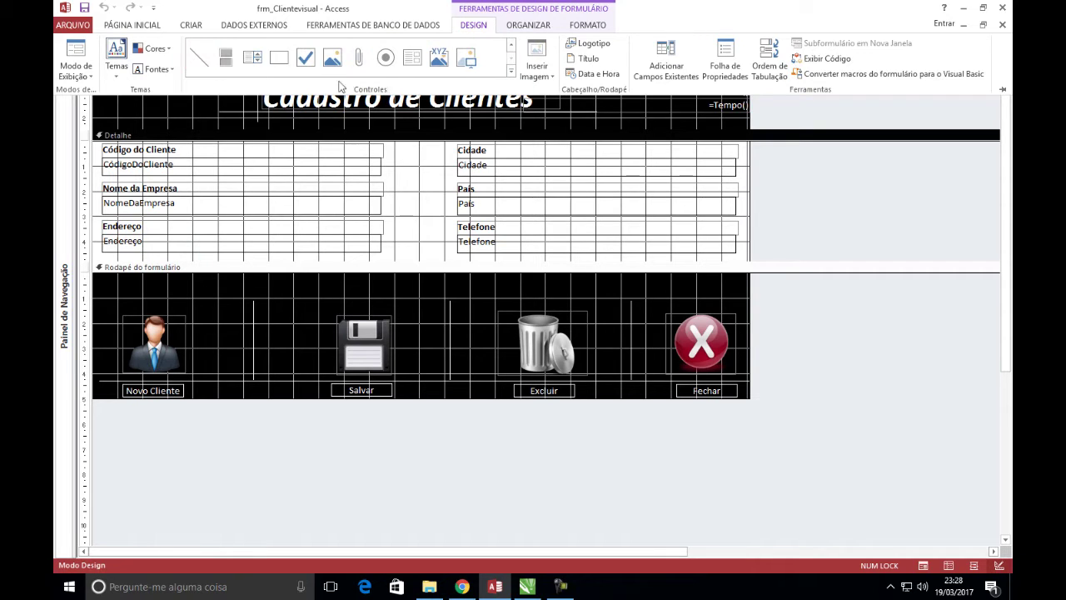
left_click(280, 70)
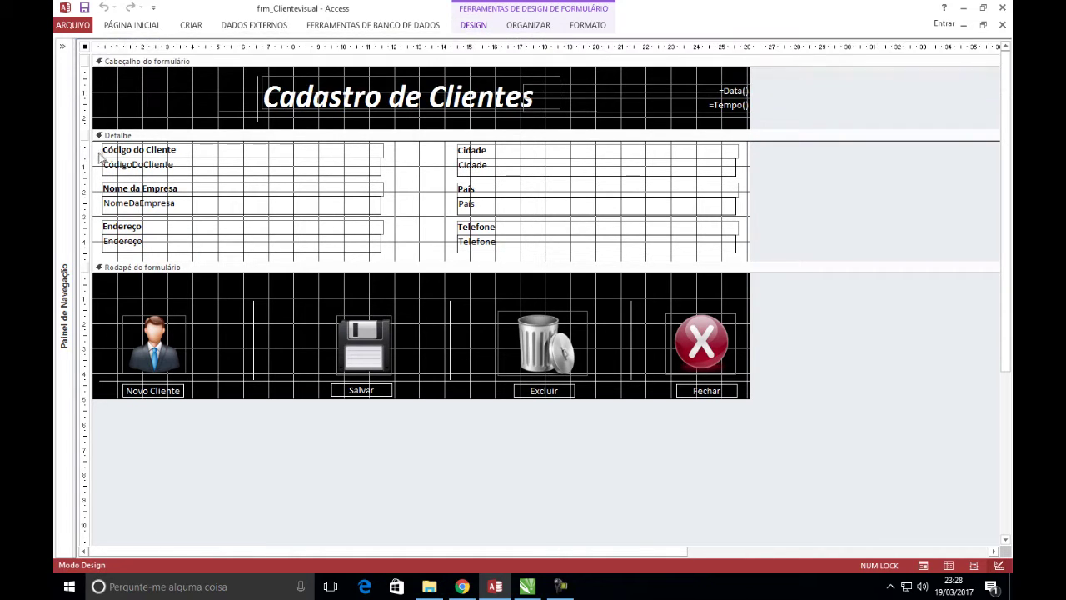
left_click_drag(96, 145, 745, 261)
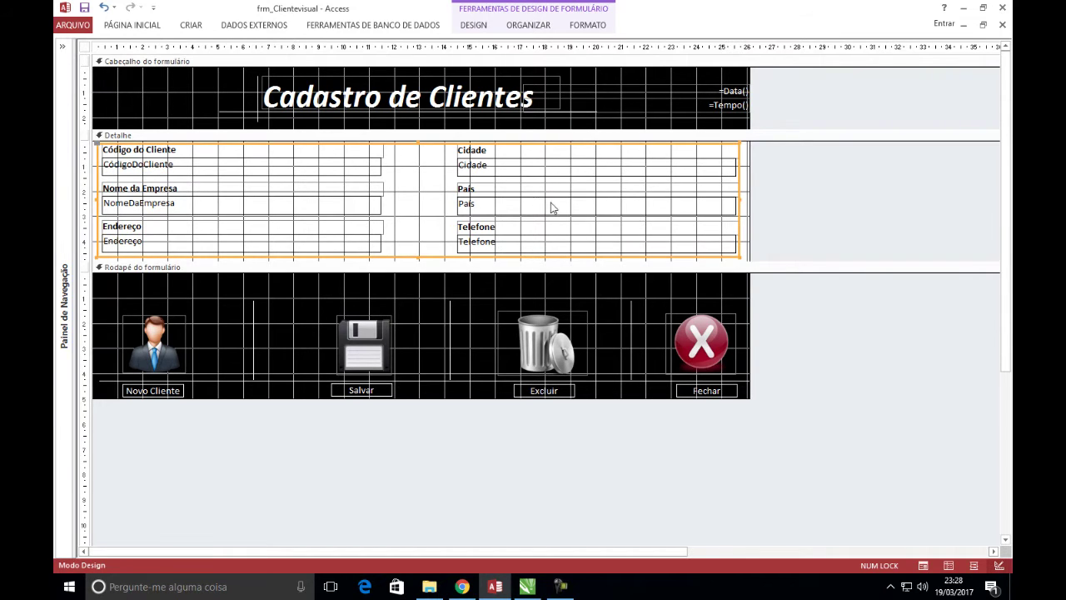
Step: Check the new rectangle's width (Largura) and height (Altura) in its property sheet, and close the sheet
key("F4")
left_click(802, 129)
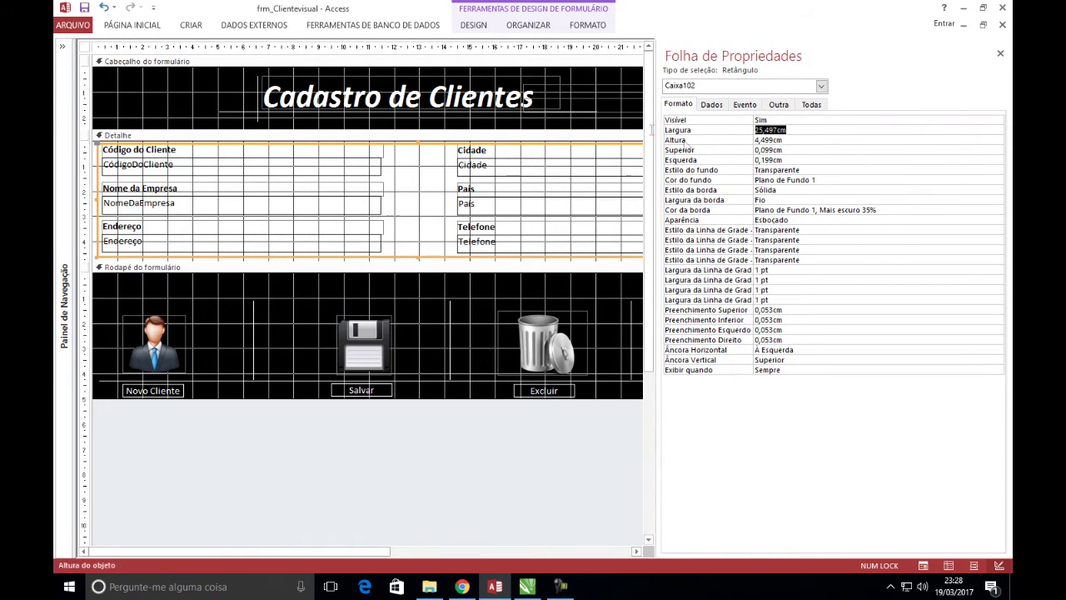
left_click_drag(803, 139, 688, 147)
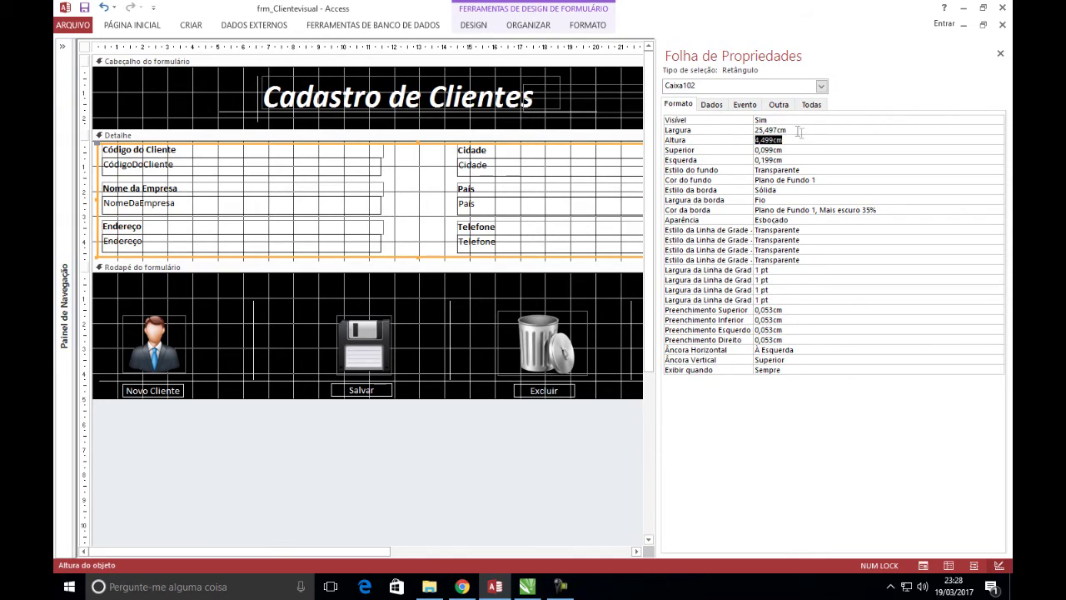
left_click_drag(800, 132, 681, 135)
left_click(1000, 53)
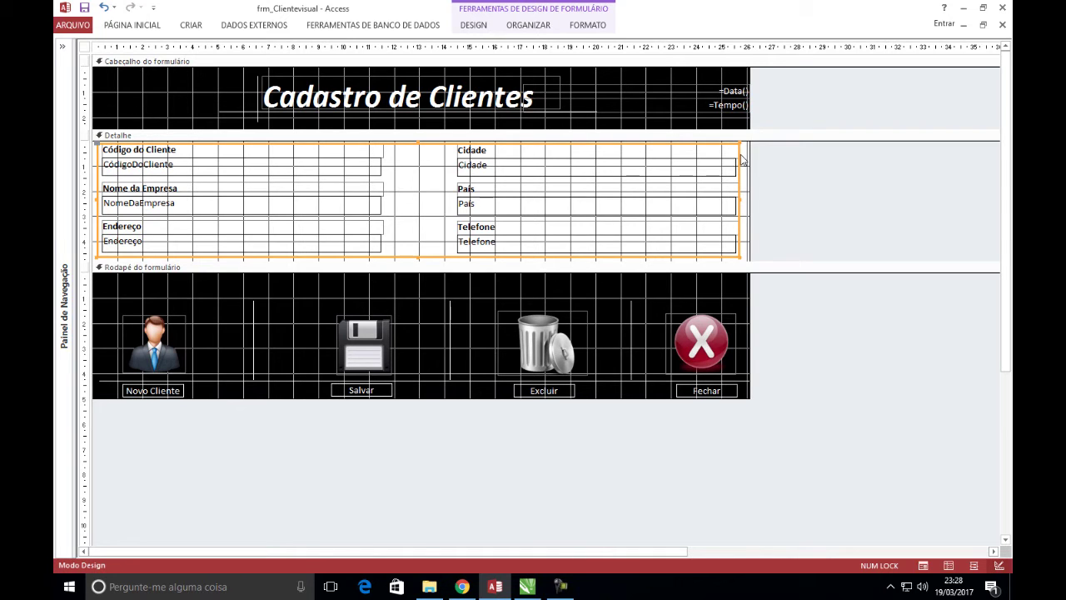
double_click(742, 159)
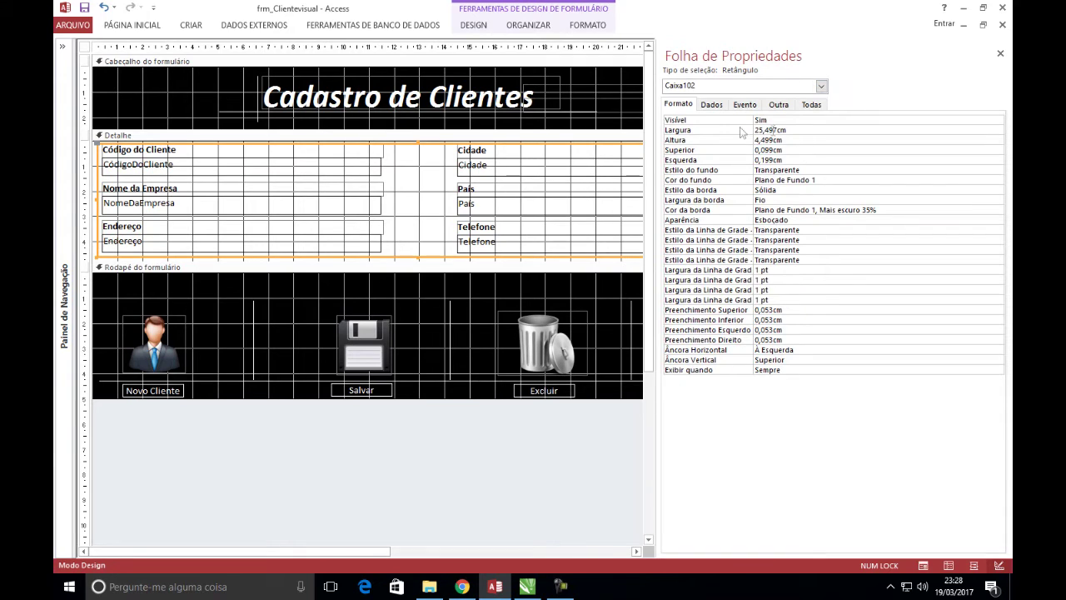
left_click(1001, 54)
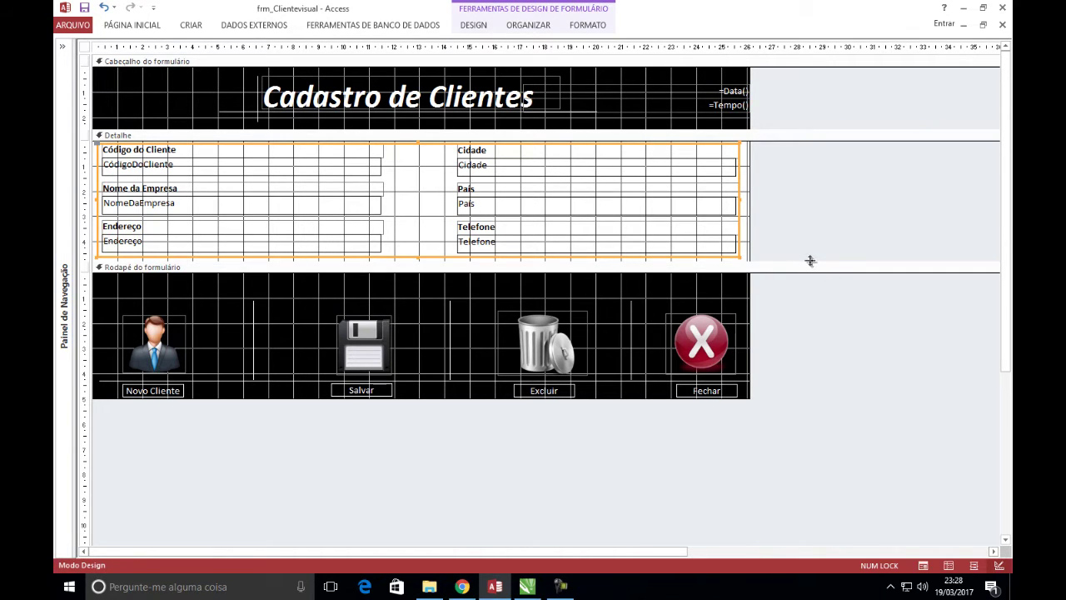
Step: Try enlarging the Detalhe section to a height of about 13 cm, and undo the resizing
left_click_drag(810, 258, 812, 476)
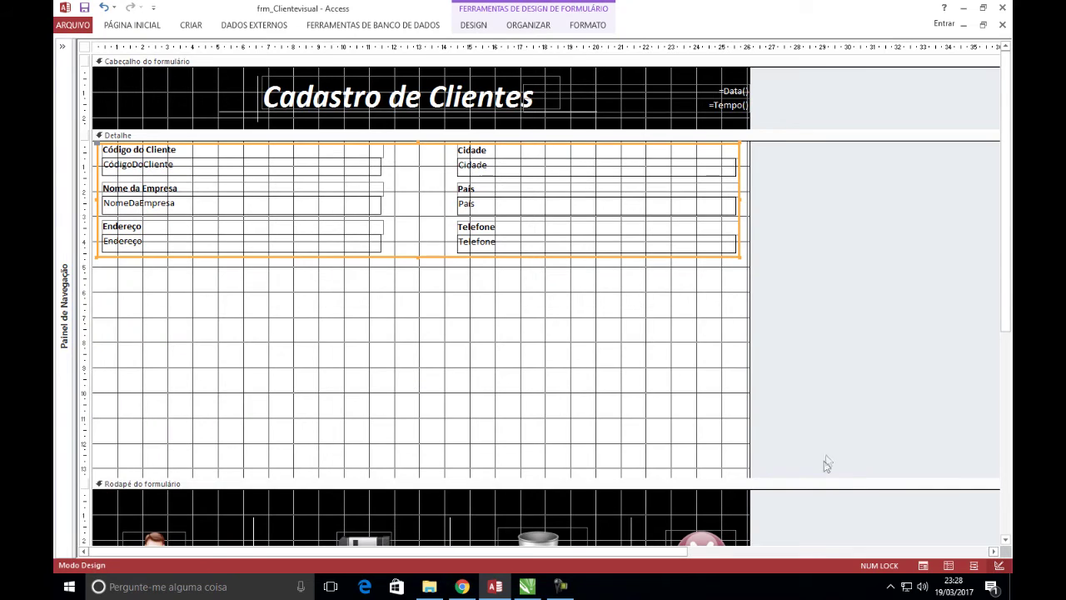
key("ctrl+z")
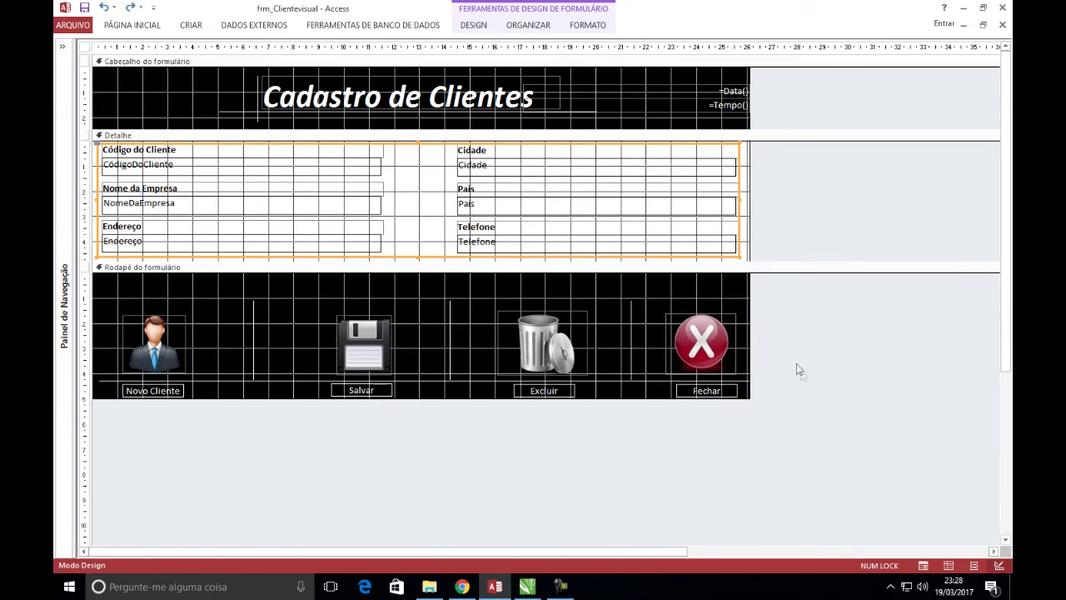
Step: Deselect the form's rectangle, switch to CorelDRAW and move the gray texture banner up to make room below it
left_click(834, 308)
left_click(532, 588)
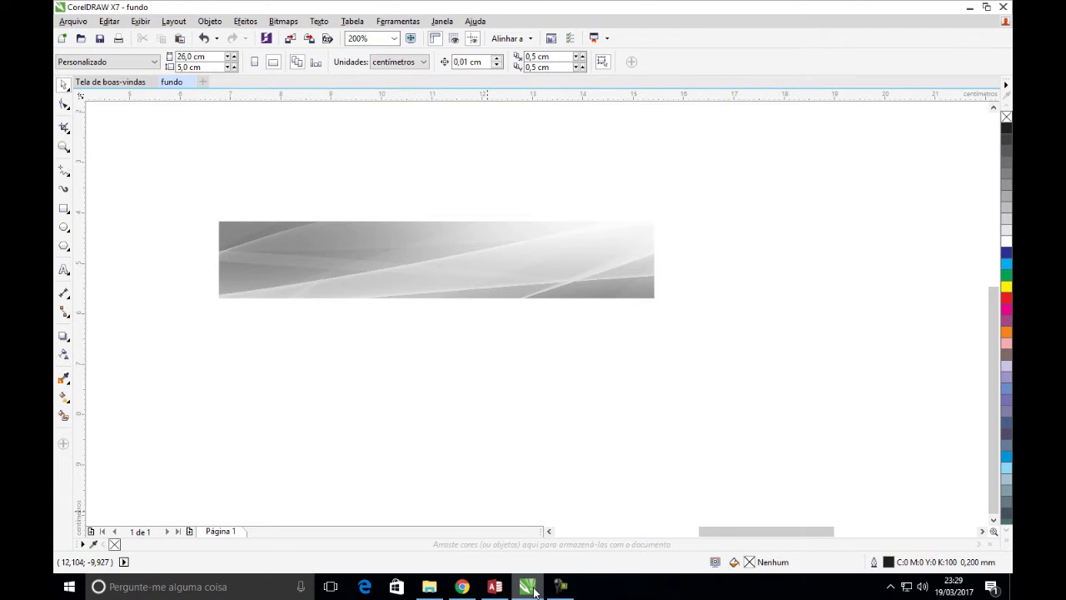
left_click_drag(438, 277, 500, 224)
left_click(546, 319)
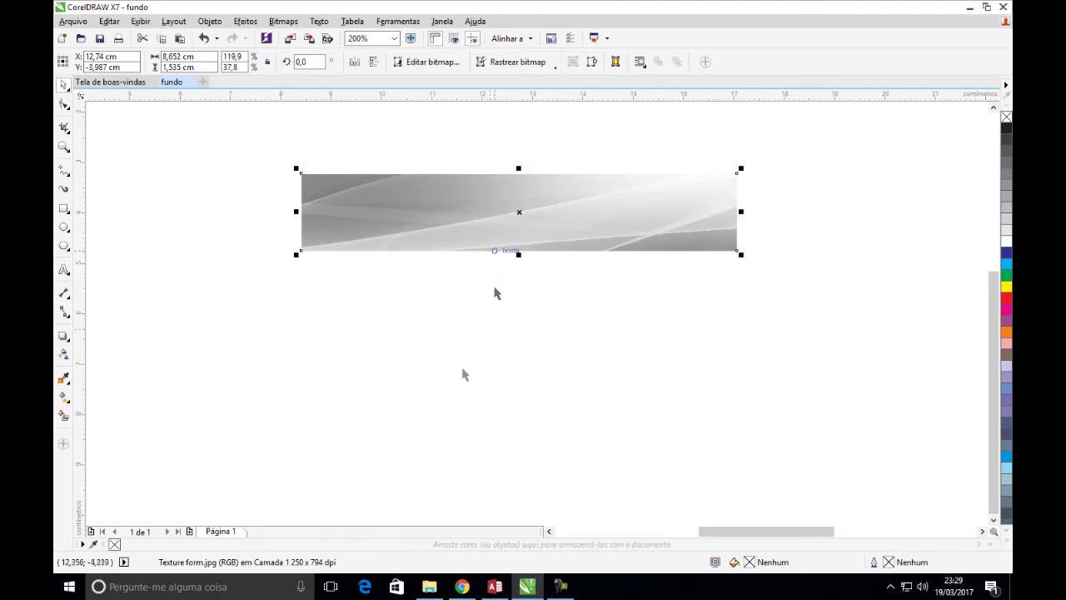
left_click(411, 362)
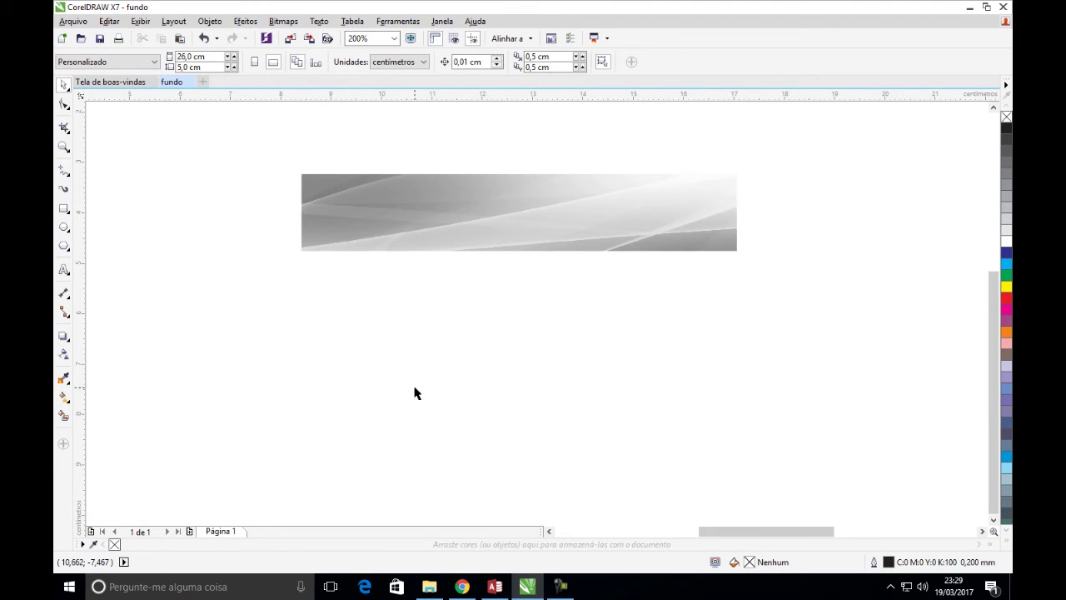
Step: Import the Texture form image from the Imagens folder and place it below the gray banner
key("ctrl+i")
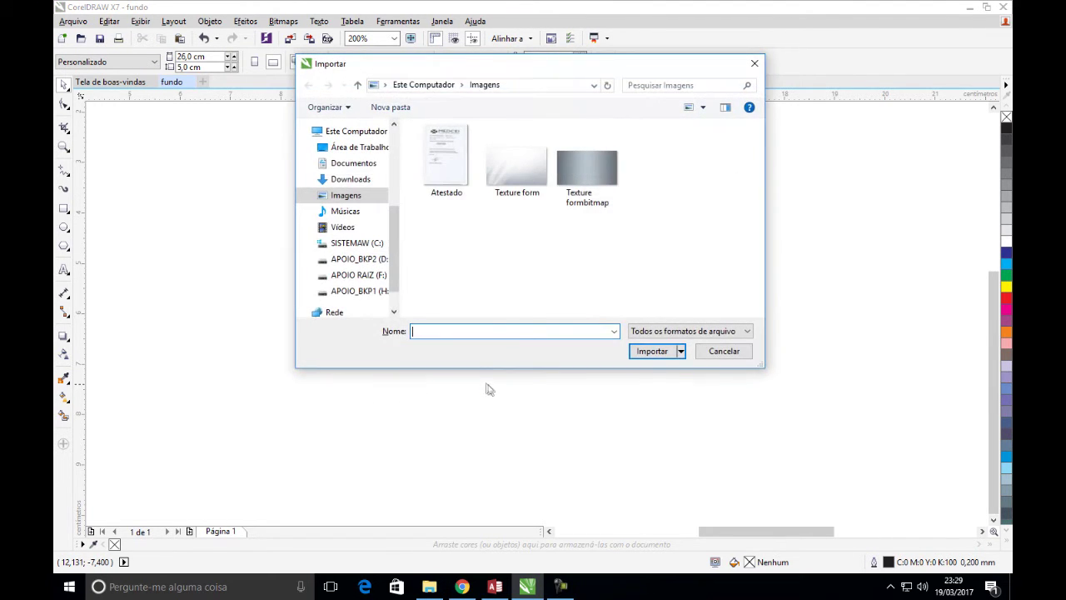
left_click(512, 169)
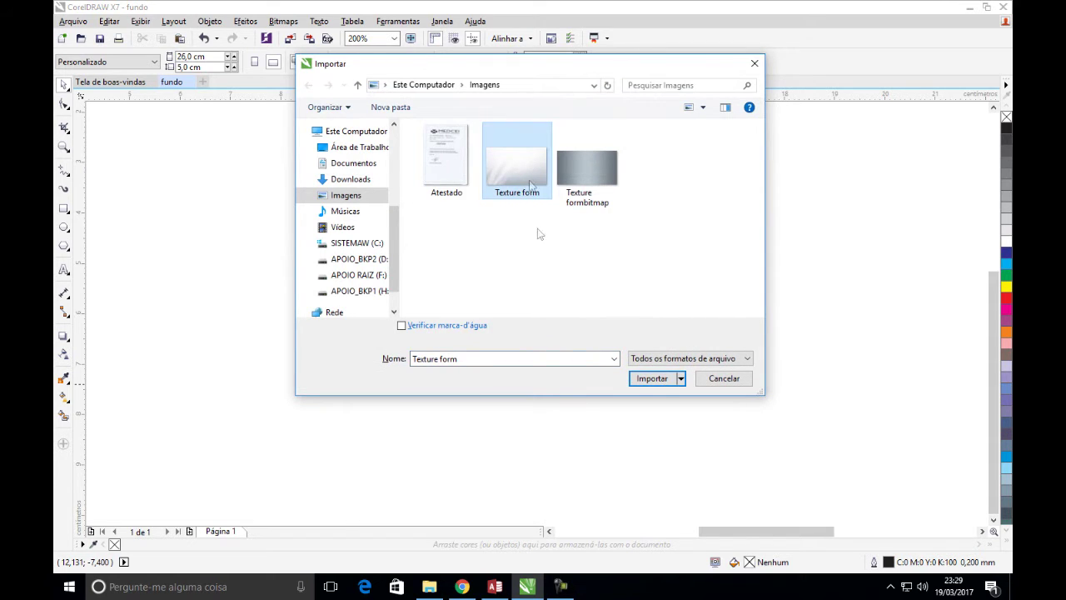
left_click(650, 378)
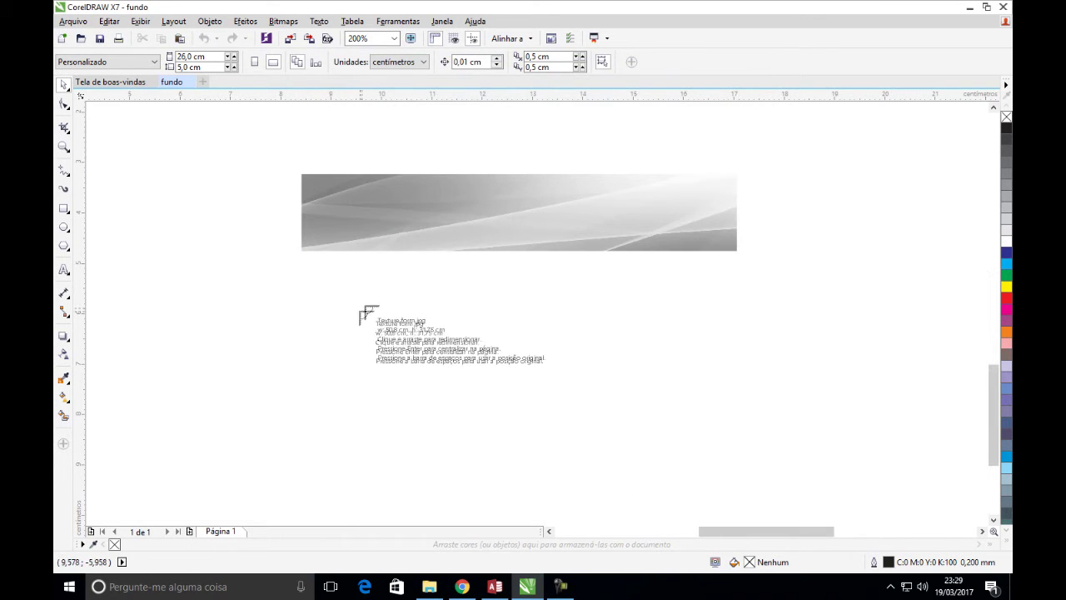
left_click(348, 295)
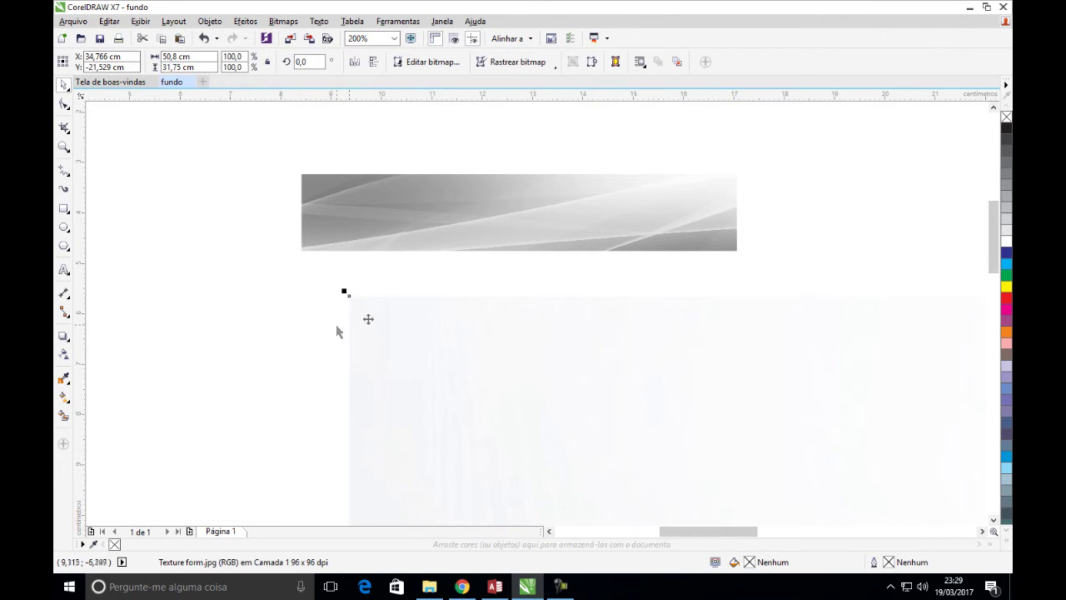
Step: Scale the imported texture down proportionally to about 18.4 by 11.5 cm and place it below the gray banner
left_click_drag(343, 290, 521, 388)
left_click_drag(690, 447, 334, 313)
left_click_drag(168, 271, 512, 483)
scroll(647, 381, "down", 4)
left_click_drag(757, 499, 363, 240)
left_click_drag(737, 153, 454, 332)
left_click_drag(385, 408, 721, 417)
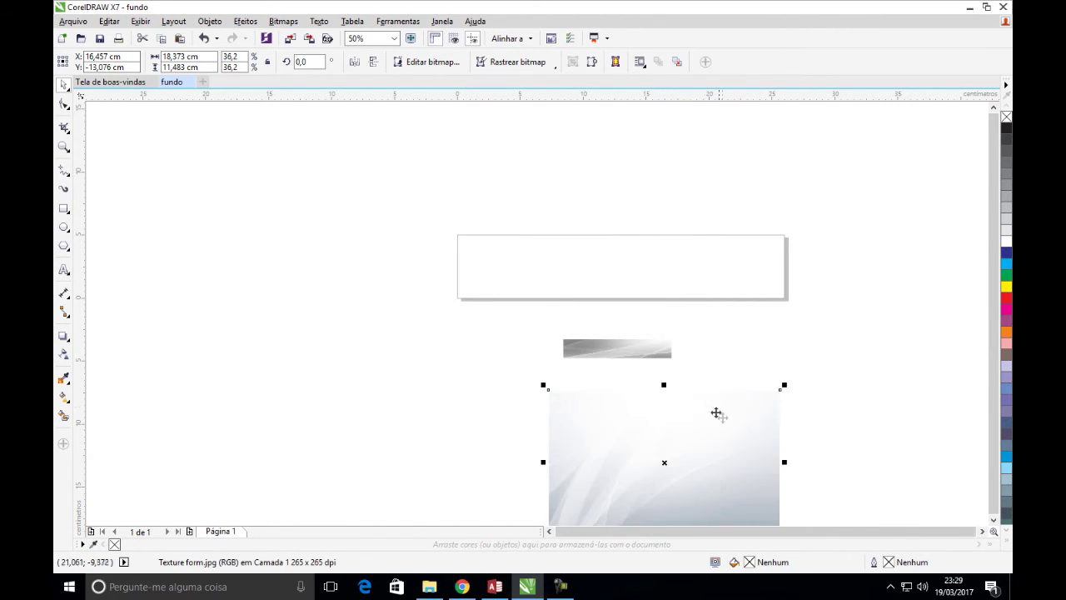
Step: Check the gray banner's width and height against the form's Detalhe section in Access, and return to CorelDRAW
scroll(721, 417, "up", 1)
scroll(575, 350, "up", 1)
left_click_drag(457, 269, 408, 237)
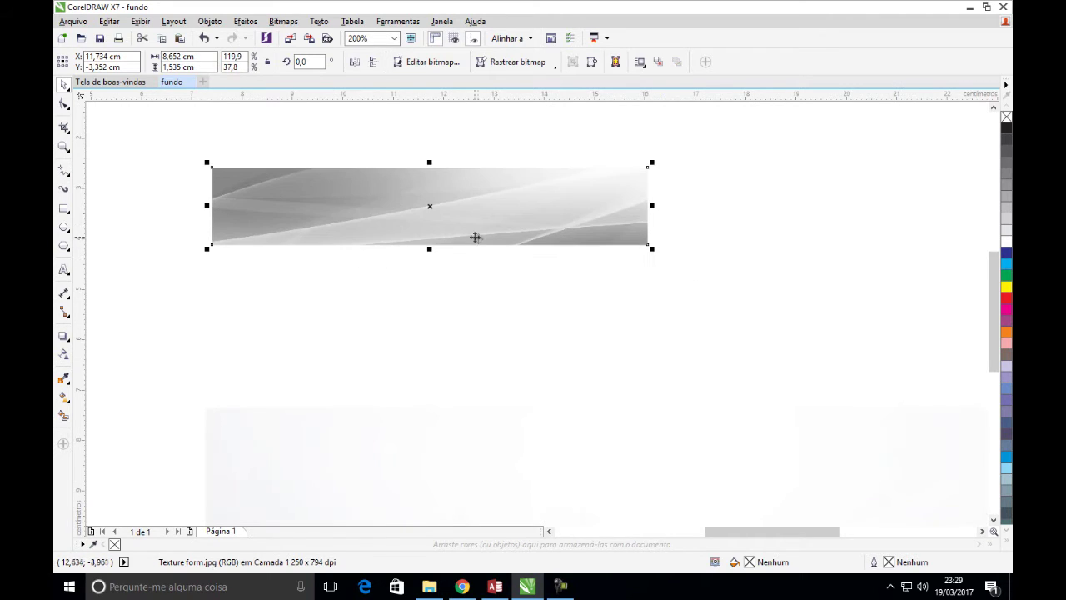
left_click(179, 56)
key("Tab")
left_click(497, 589)
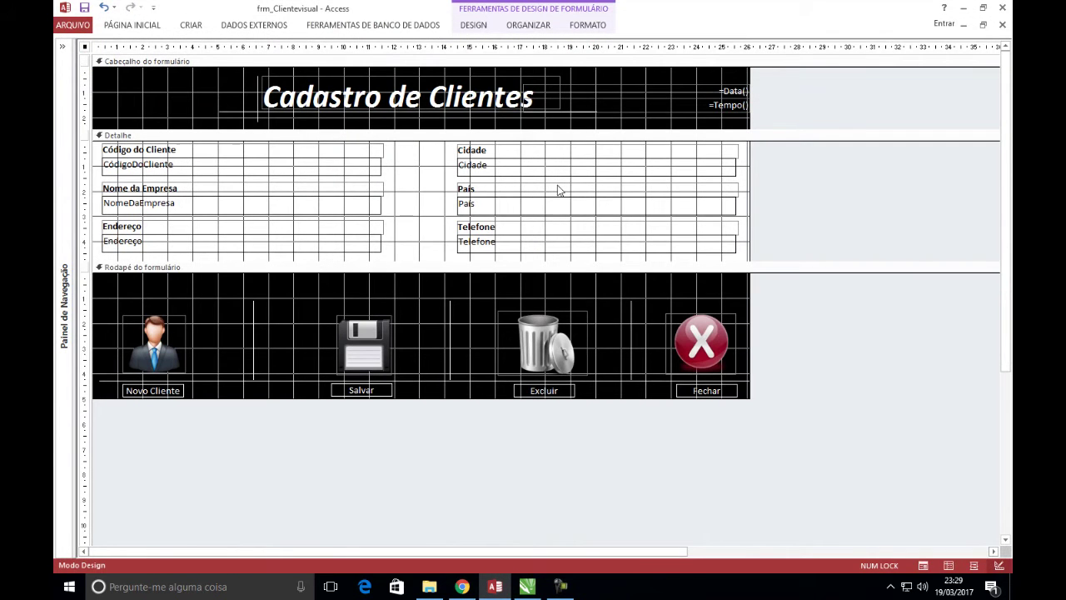
left_click(527, 586)
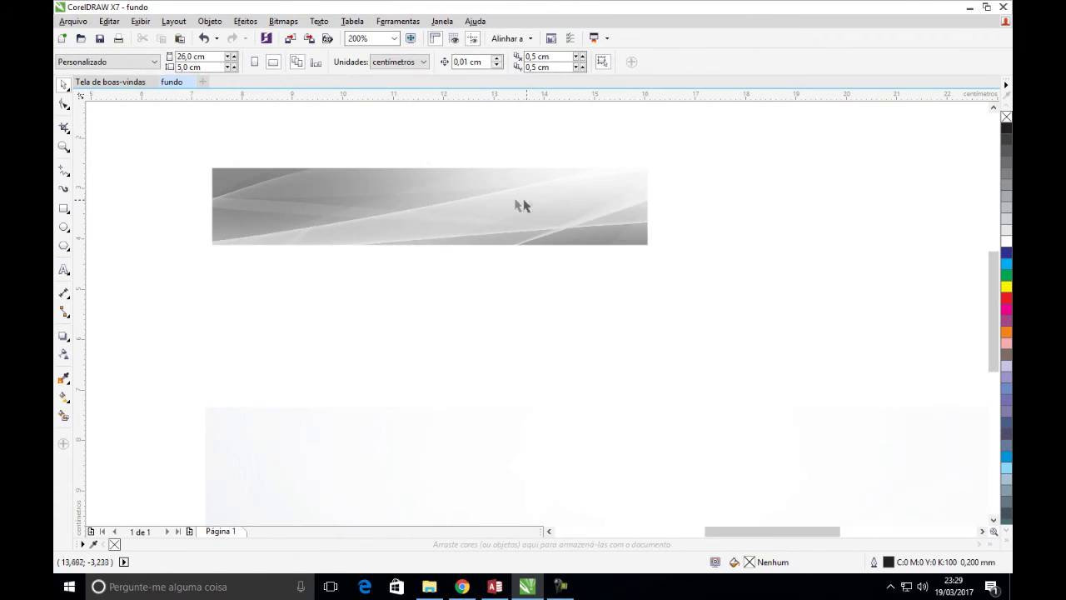
left_click_drag(522, 205, 564, 209)
left_click(563, 499)
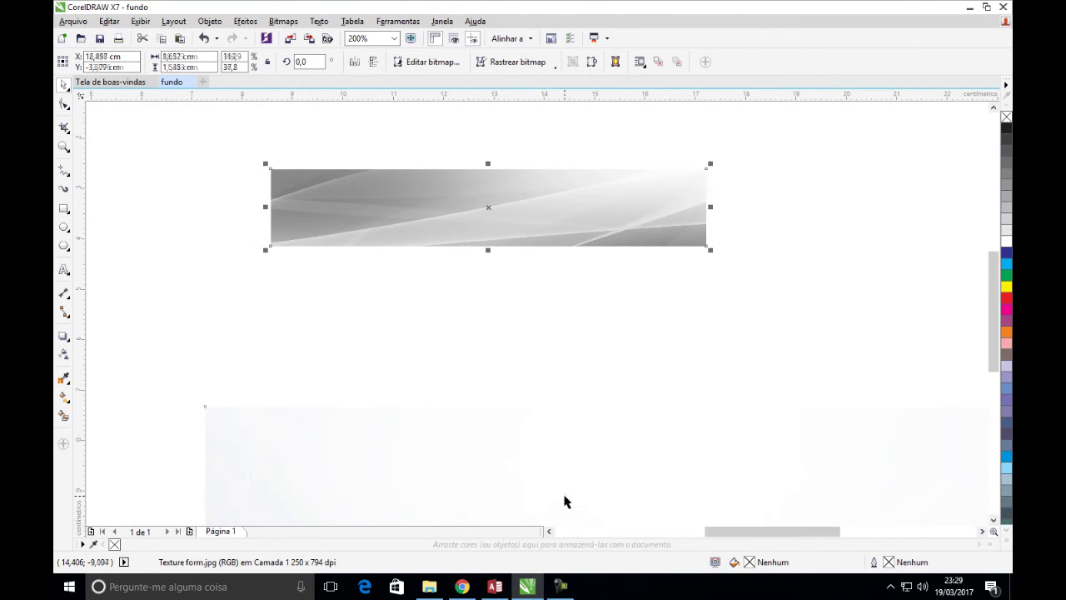
Step: Move the imported texture and the gray banner so that their left edges line up, with the texture underneath
scroll(542, 278, "down", 2)
left_click_drag(601, 392, 569, 364)
scroll(575, 363, "up", 1)
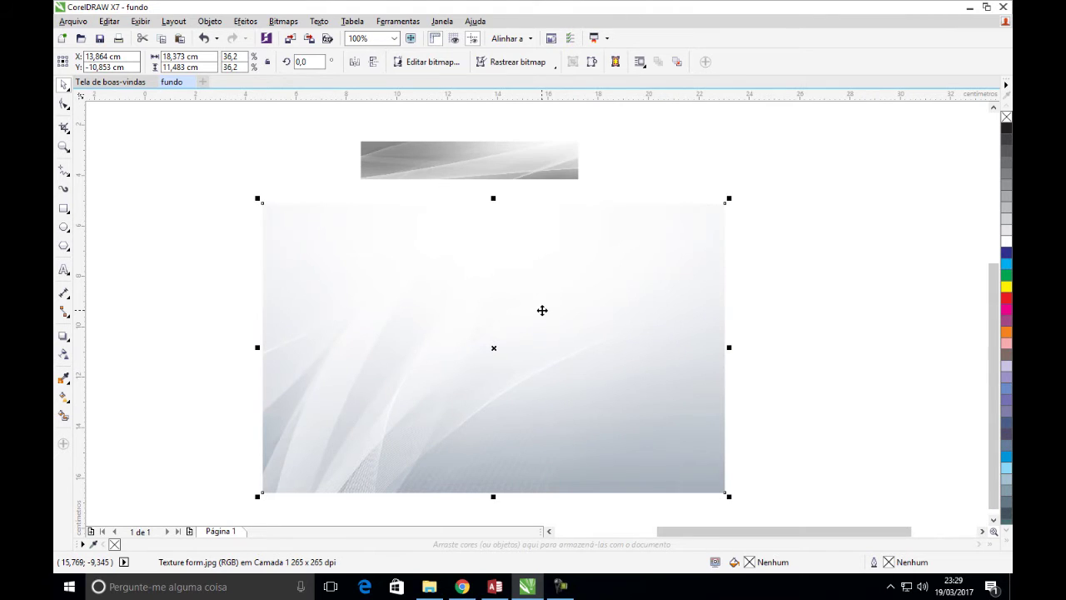
left_click_drag(492, 307, 494, 302)
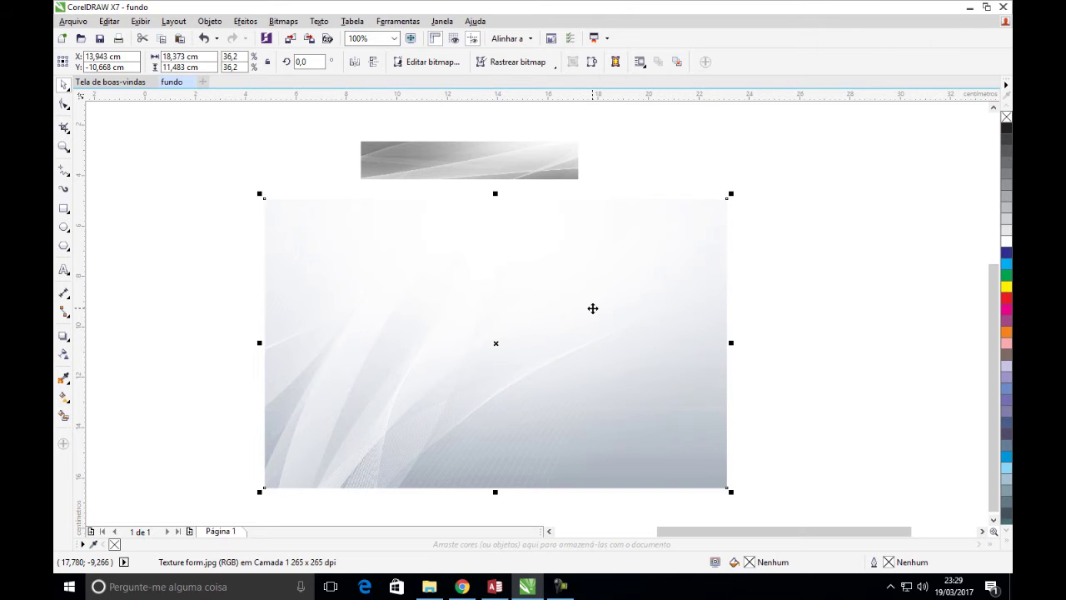
left_click_drag(554, 283, 566, 305)
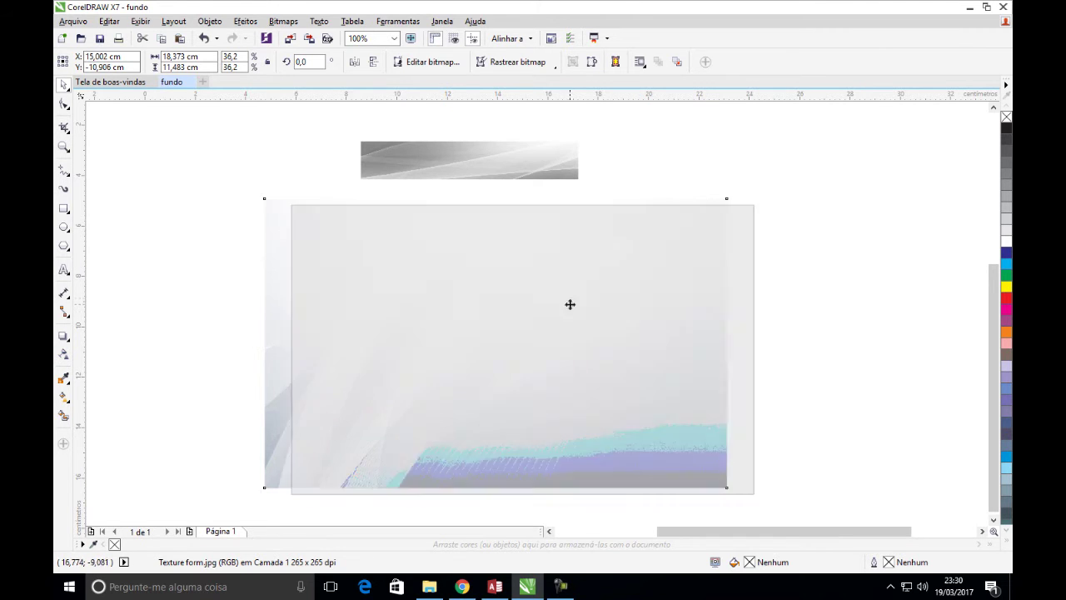
left_click(415, 172)
left_click_drag(440, 155, 505, 157)
mouse_move(517, 281)
left_mouse_down()
mouse_move(602, 259)
mouse_move(605, 249)
left_mouse_up()
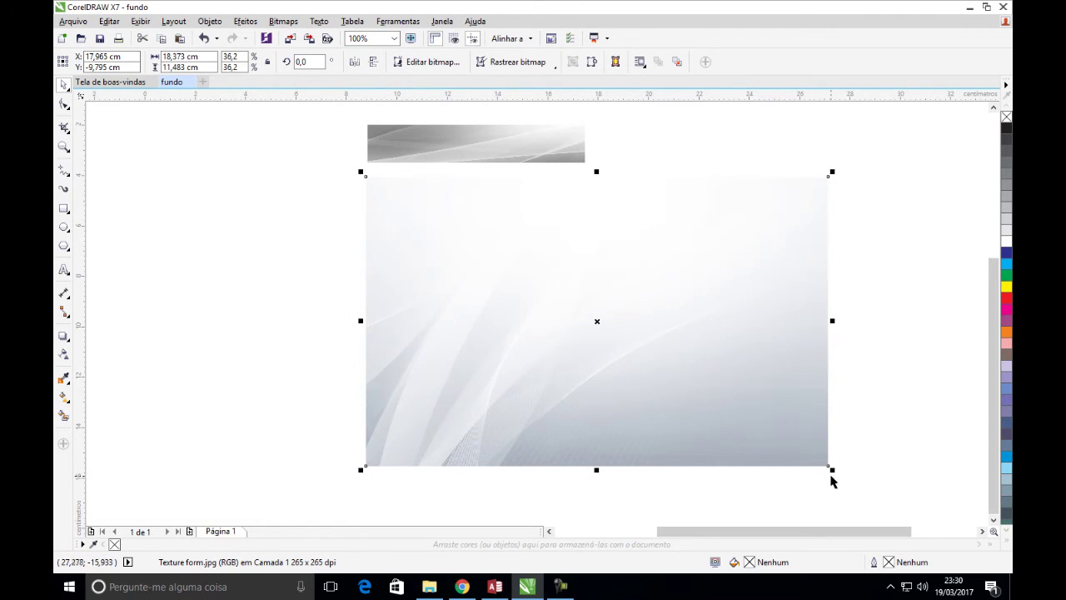
Step: Shrink the imported texture to about 3.5 by 2.2 cm and place it directly under the gray banner's left end
left_click_drag(832, 468, 612, 235)
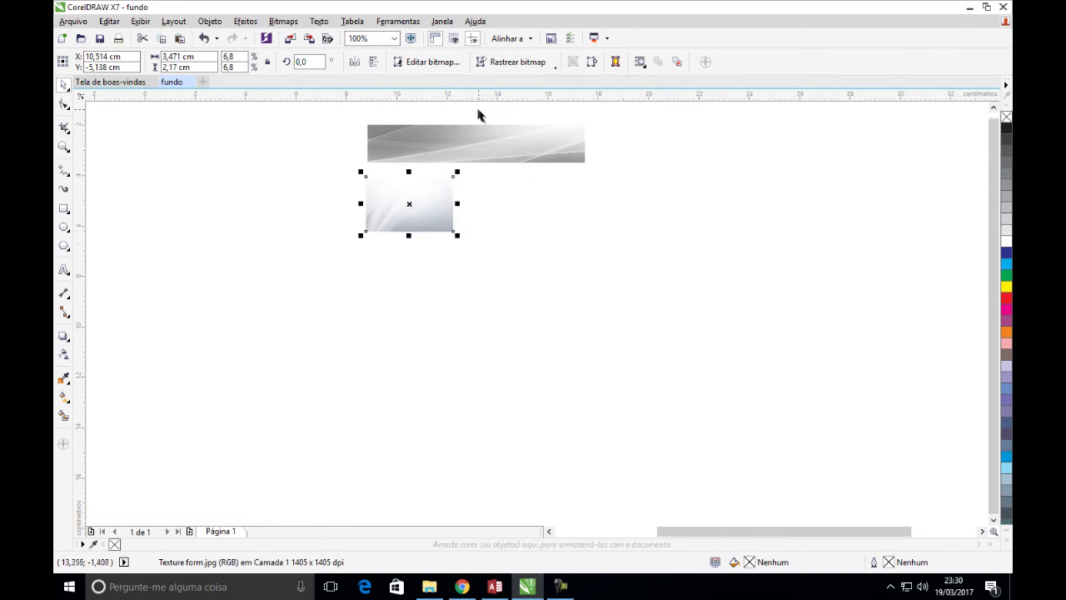
scroll(482, 110, "up", 3)
scroll(383, 379, "down", 1)
mouse_move(333, 416)
left_mouse_down()
mouse_move(321, 404)
mouse_move(329, 397)
left_mouse_up()
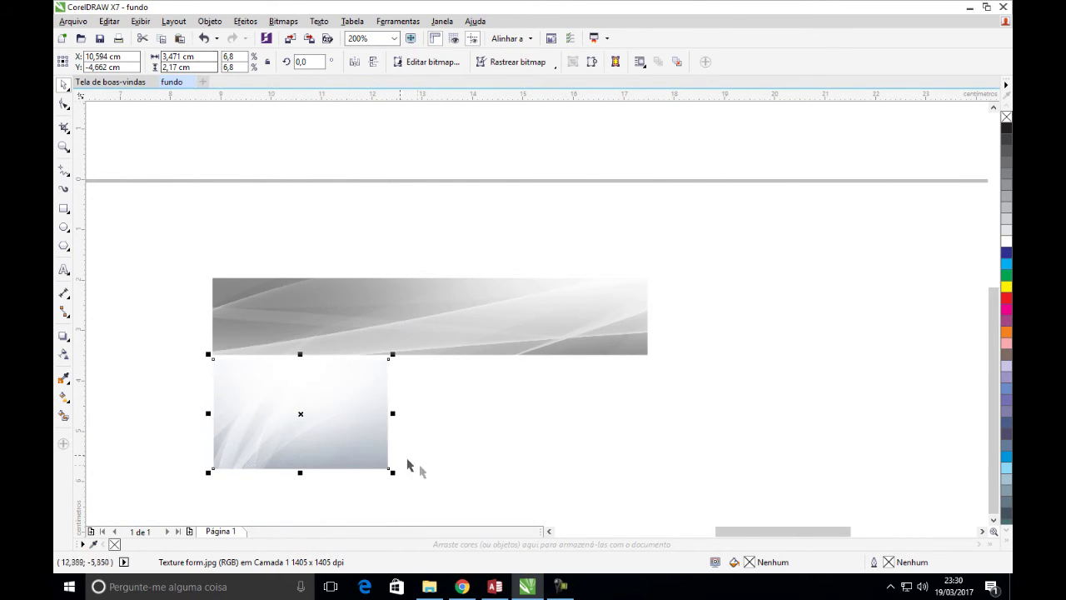
Step: Stretch the imported texture to about 8.7 cm wide and 1.6 cm high to match the gray banner's proportions
left_click_drag(391, 412, 648, 418)
left_click_drag(429, 474, 427, 354)
left_click_drag(472, 327, 470, 409)
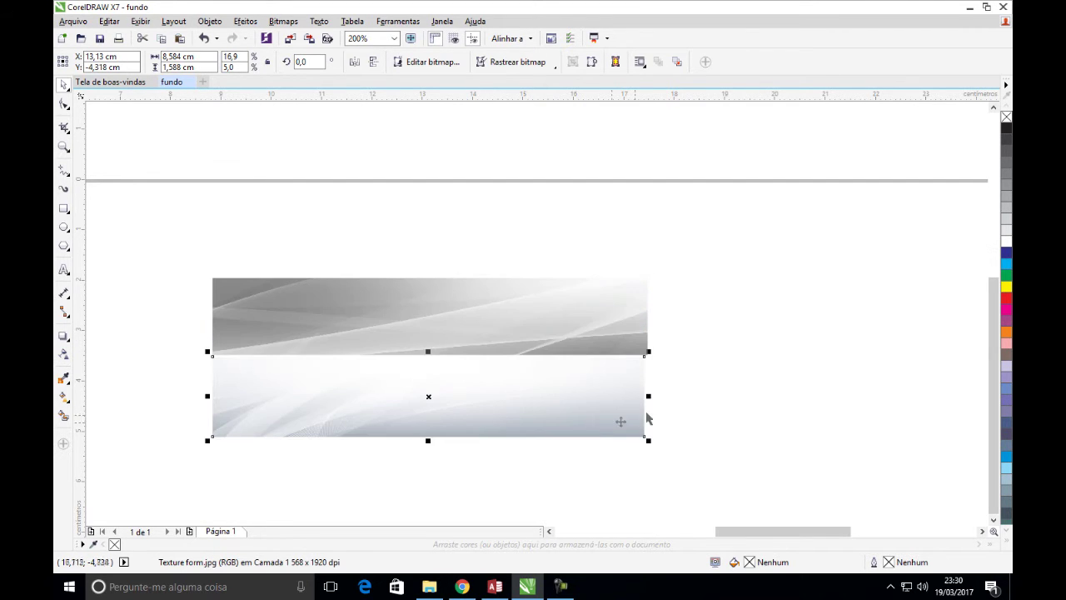
left_click_drag(649, 397, 658, 397)
key("Escape")
left_click_drag(504, 399, 506, 404)
Step: Delete the gray banner and move the resized texture into the free space
left_click_drag(467, 322, 489, 252)
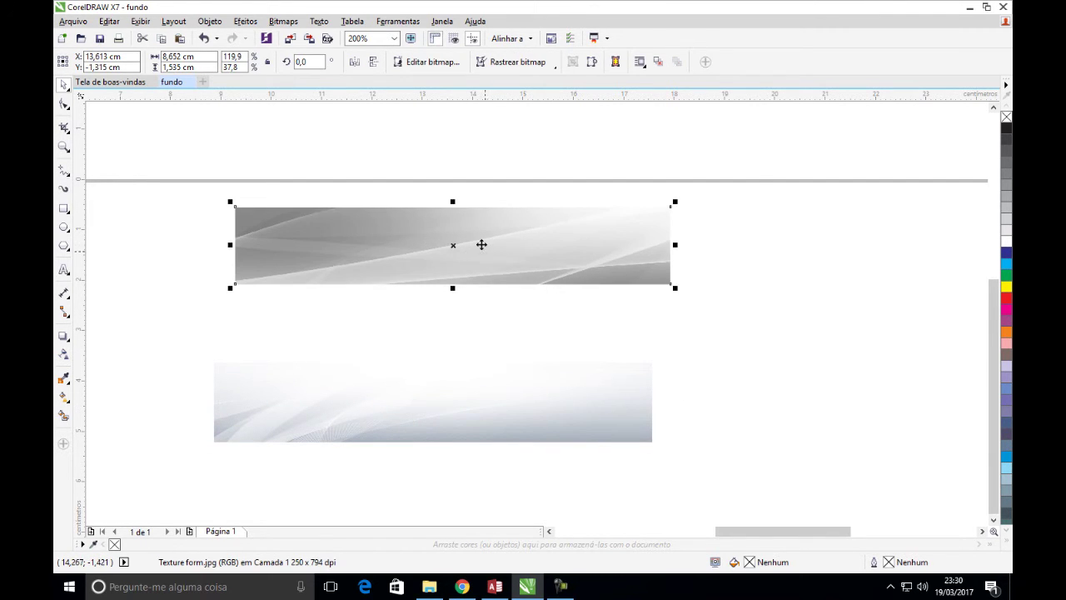
key("Delete")
left_click_drag(482, 396, 532, 268)
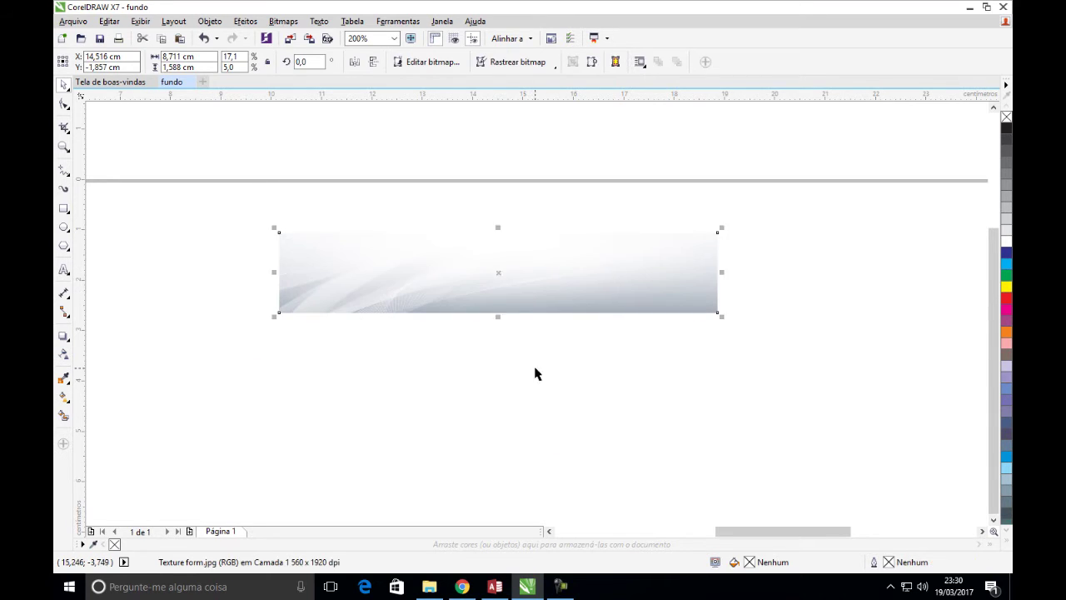
left_click_drag(519, 324, 565, 353)
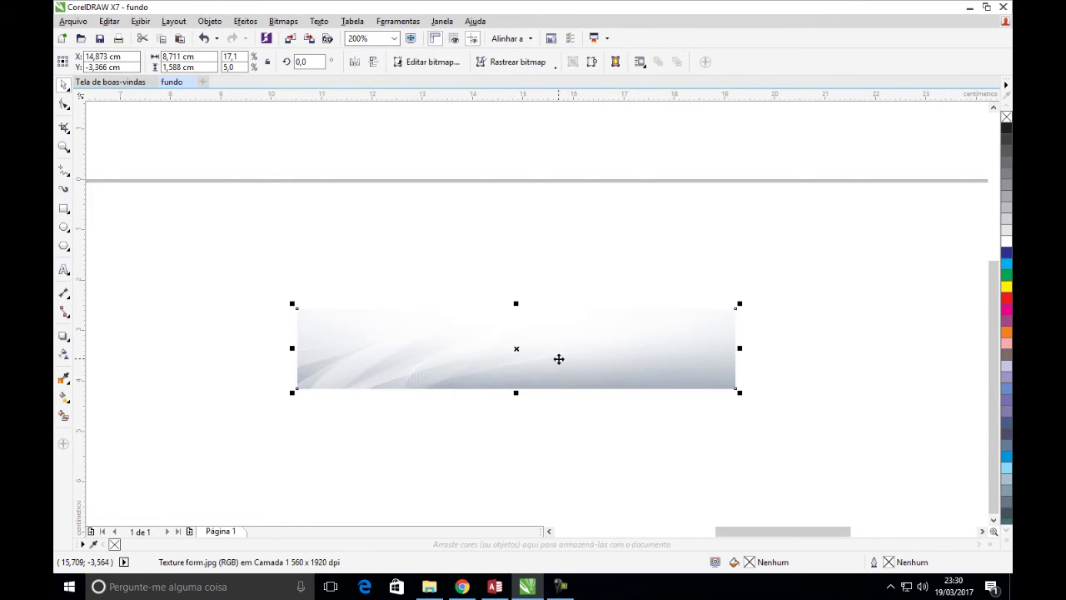
left_click(823, 423)
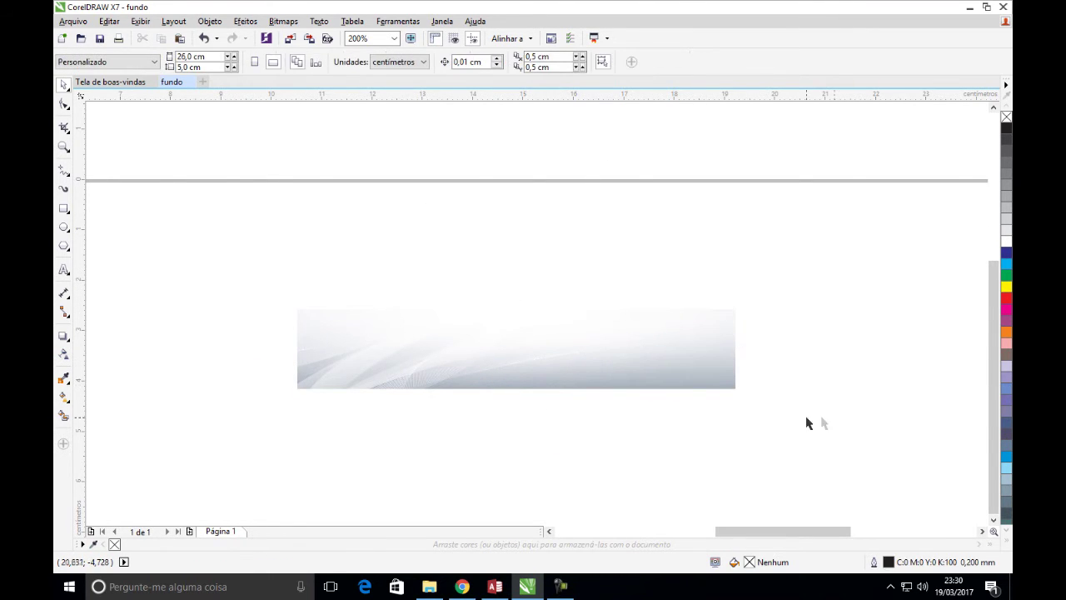
key("ctrl+i")
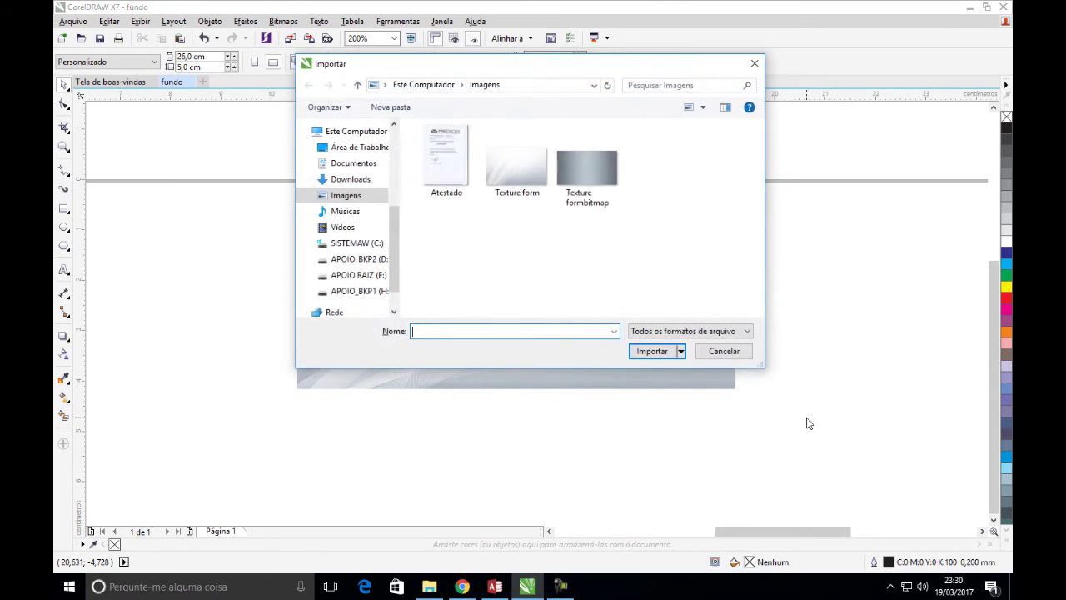
left_click(595, 196)
left_click(535, 188)
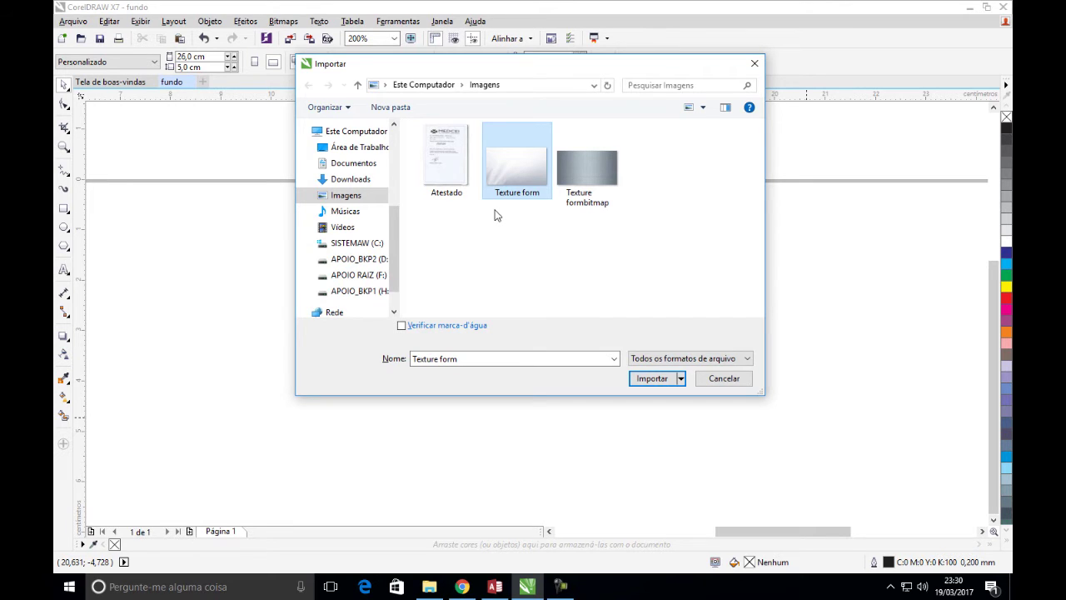
left_click(738, 380)
Step: Export only the selected texture as the JPG file fundo to Área de Trabalho, replacing the existing file and keeping the default JPEG settings
left_click_drag(536, 368, 518, 293)
key("ctrl+e")
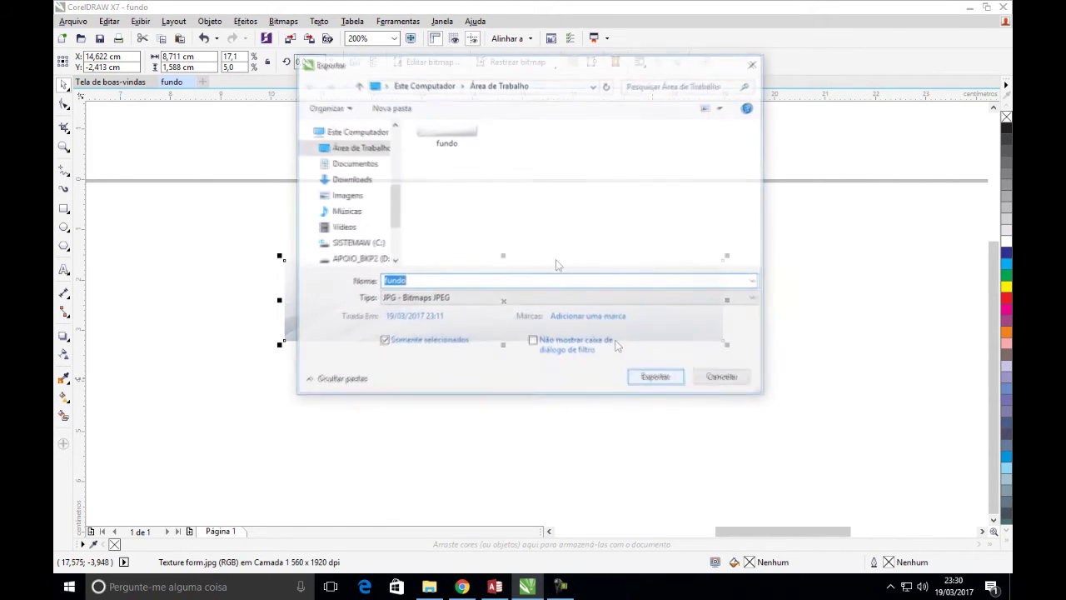
left_click_drag(554, 67, 622, 142)
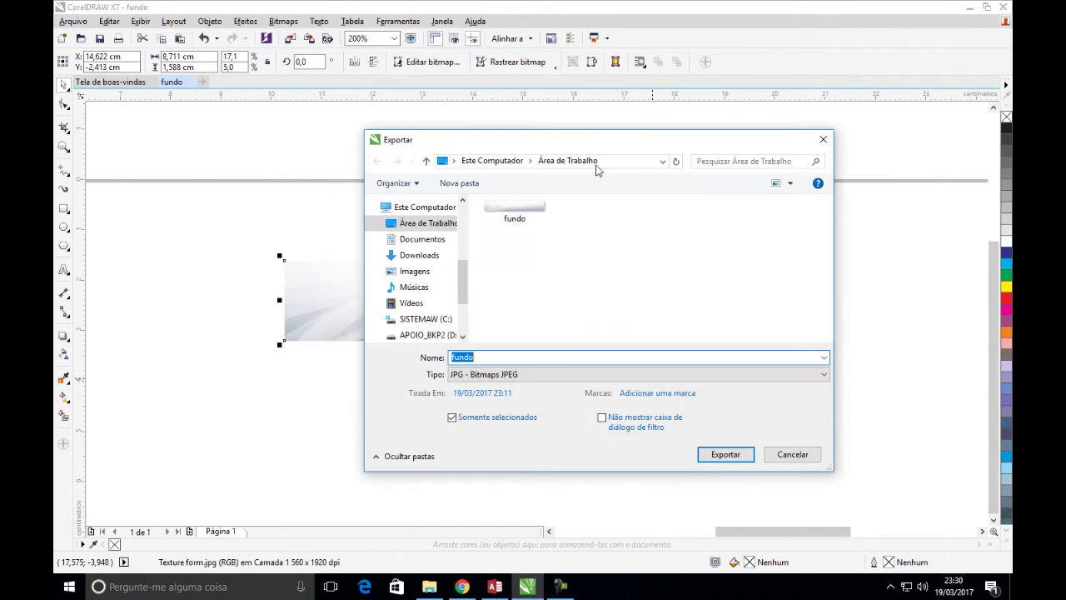
left_click(512, 218)
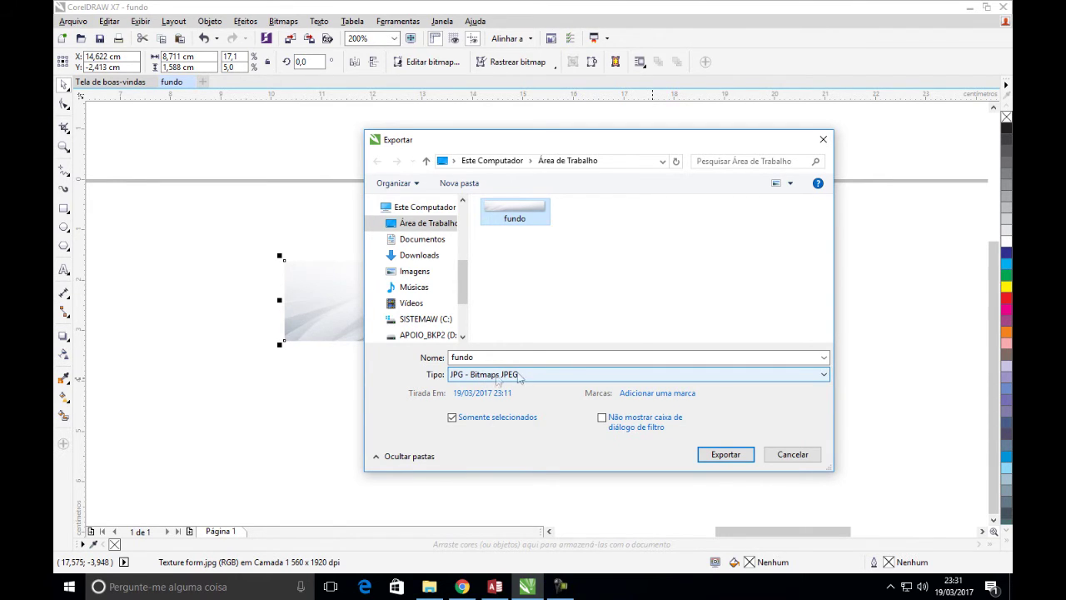
left_click(726, 460)
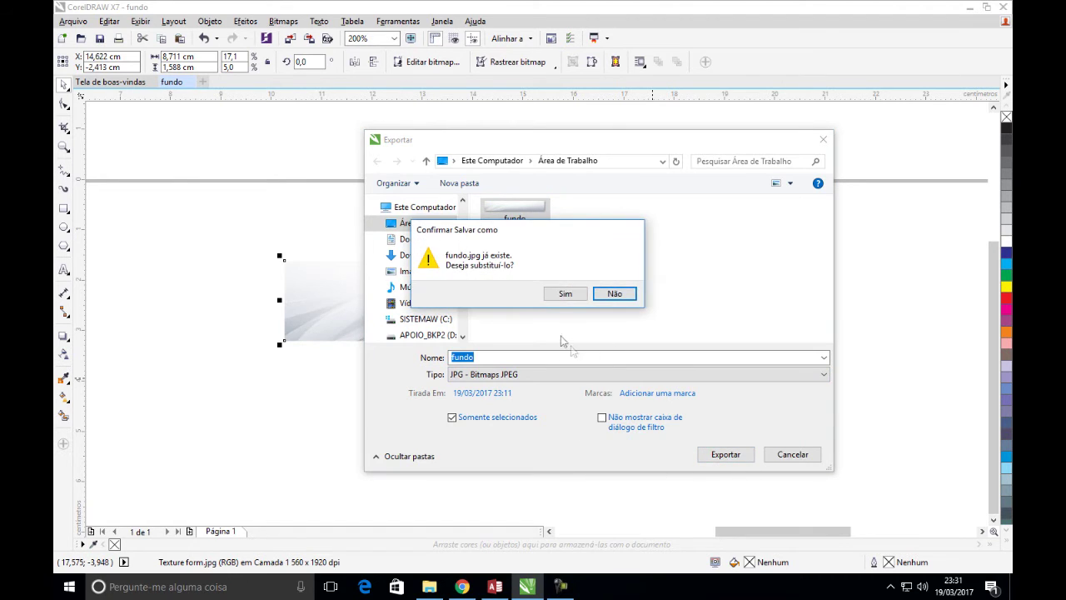
left_click(566, 293)
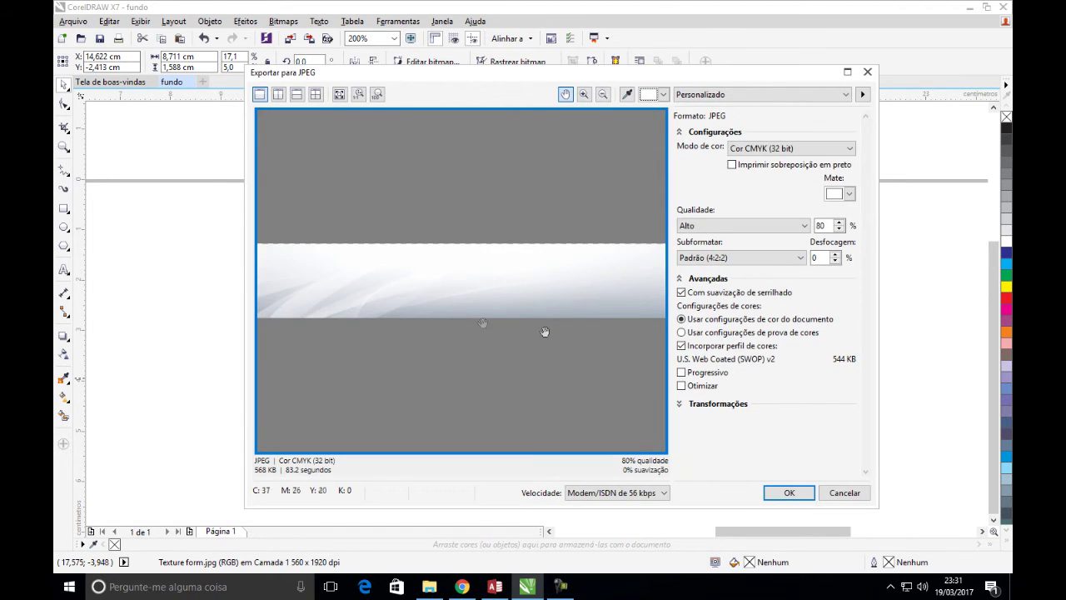
left_click(788, 493)
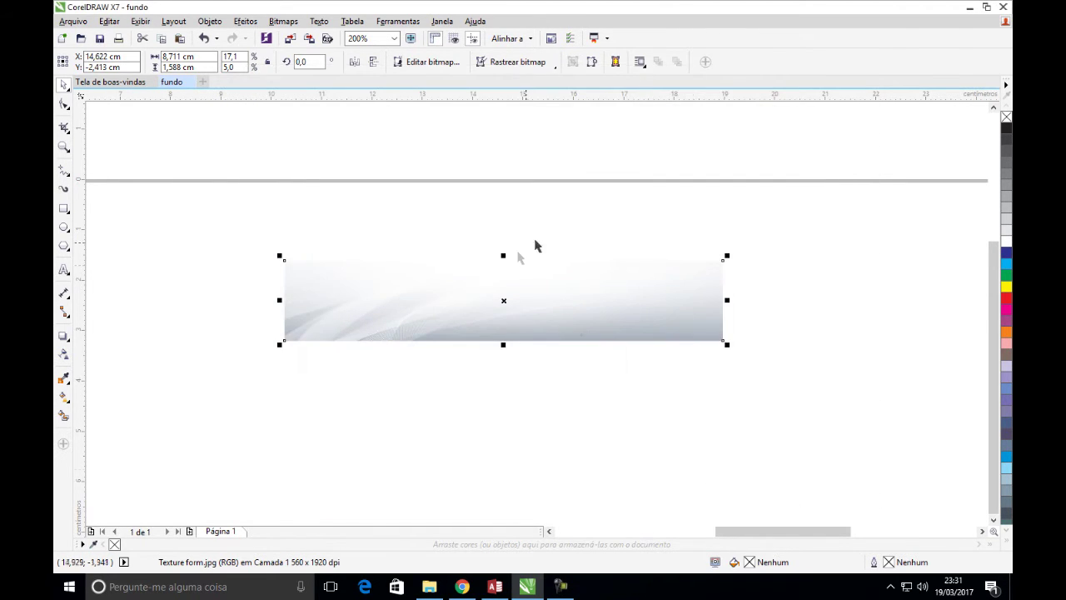
left_click(861, 209)
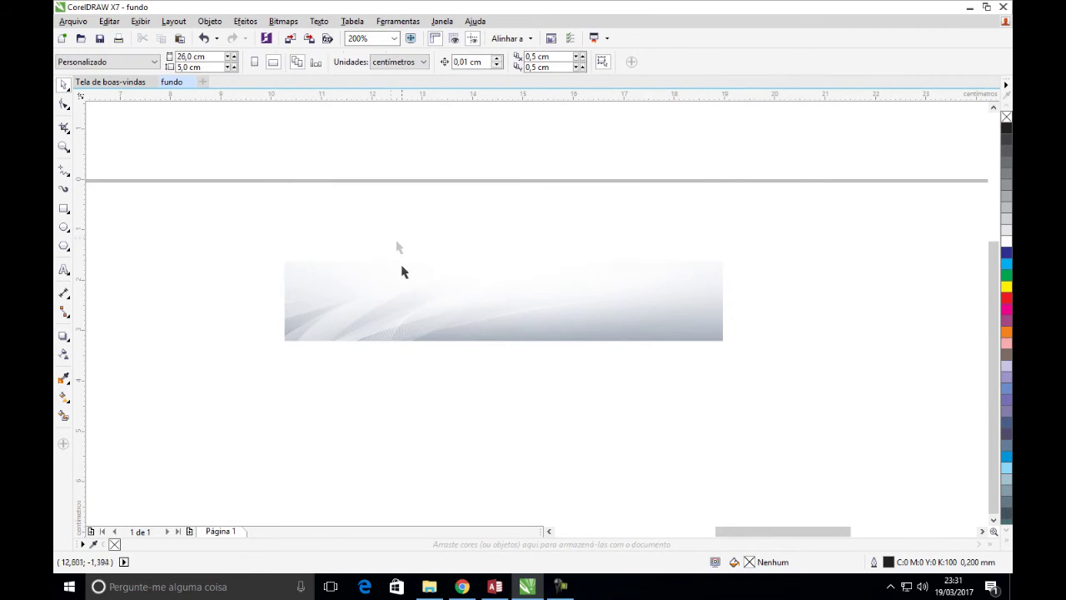
Step: Switch to Access and insert the image fundo from Área de Trabalho at the upper-left corner of the Detalhe section
left_click(499, 588)
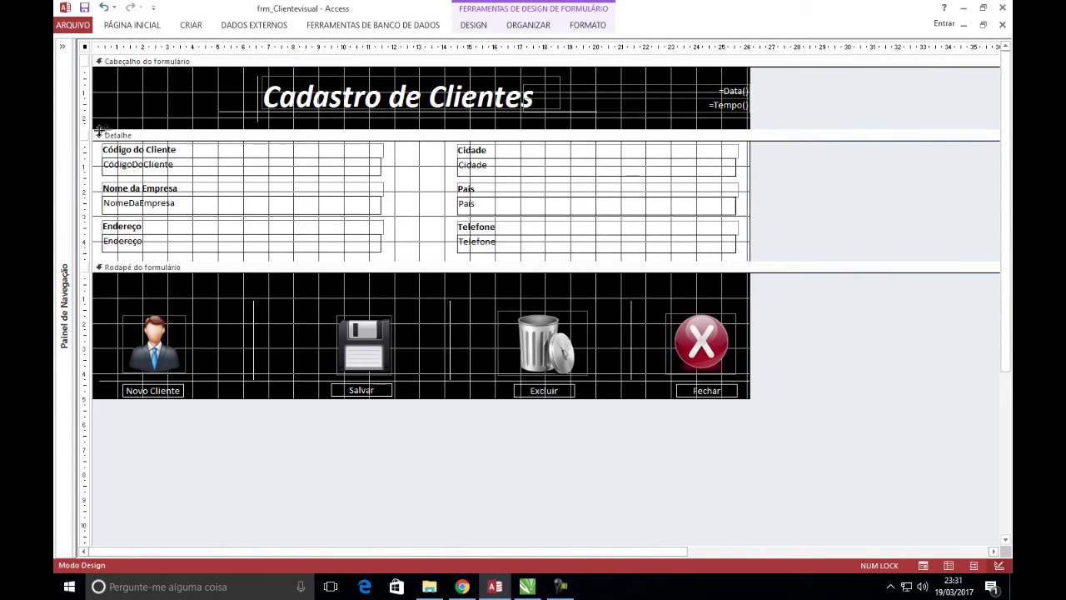
left_click(468, 26)
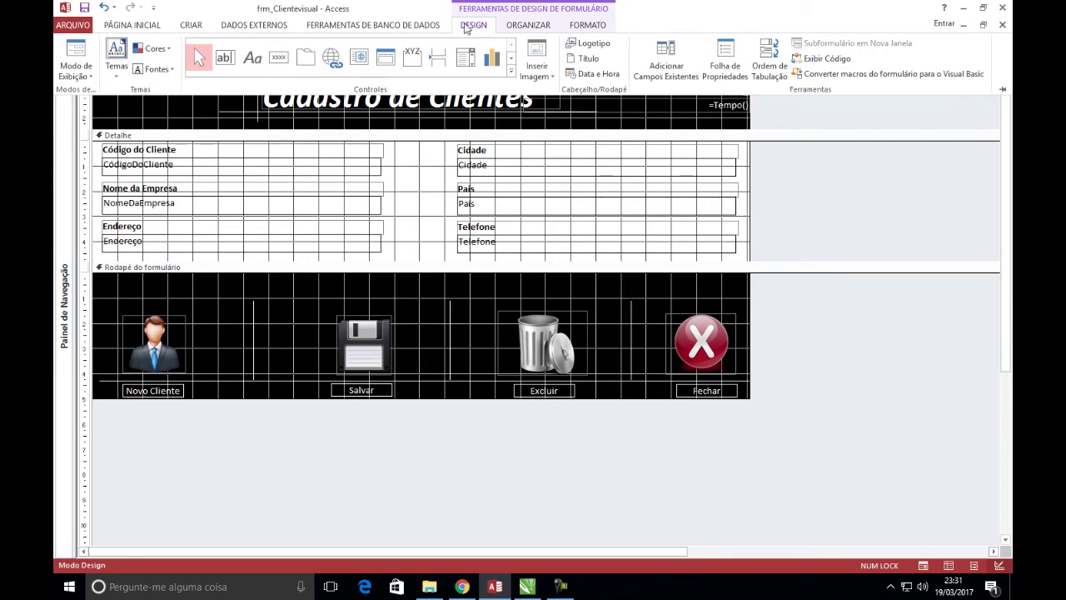
left_click(538, 65)
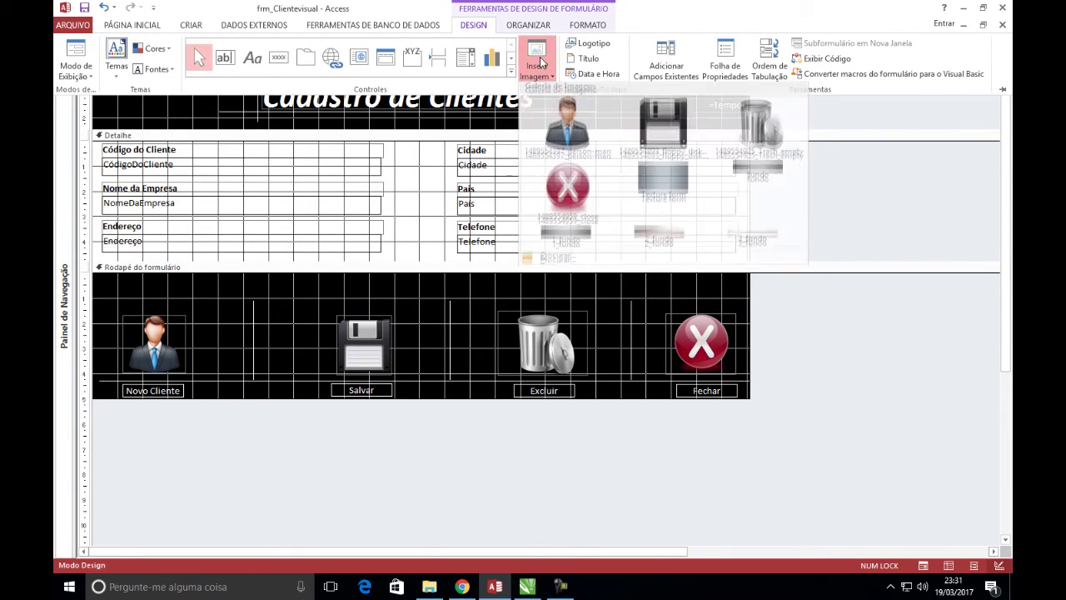
left_click(558, 260)
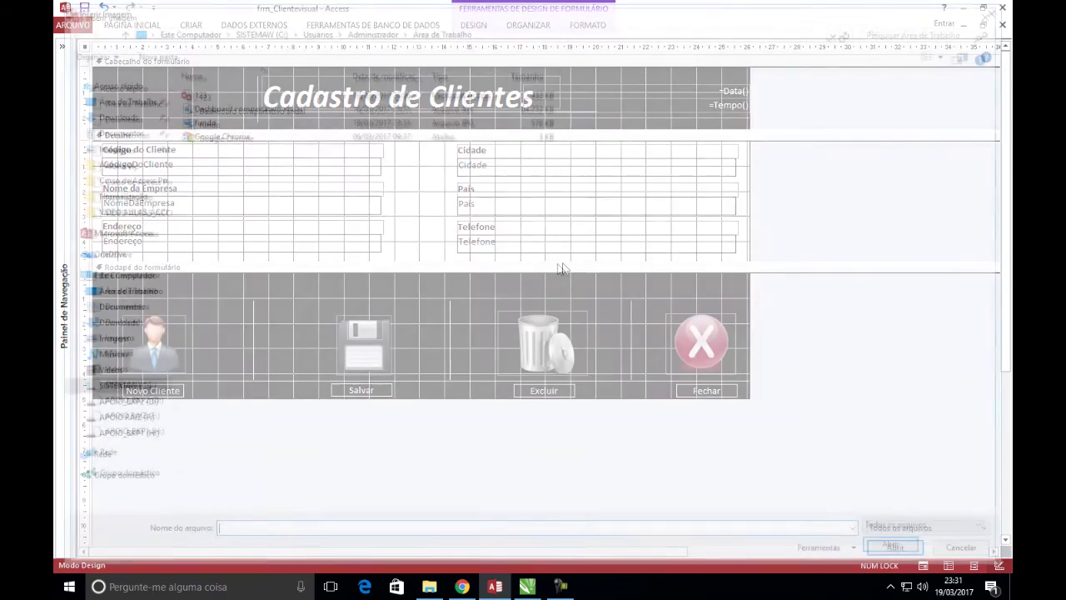
left_click(197, 123)
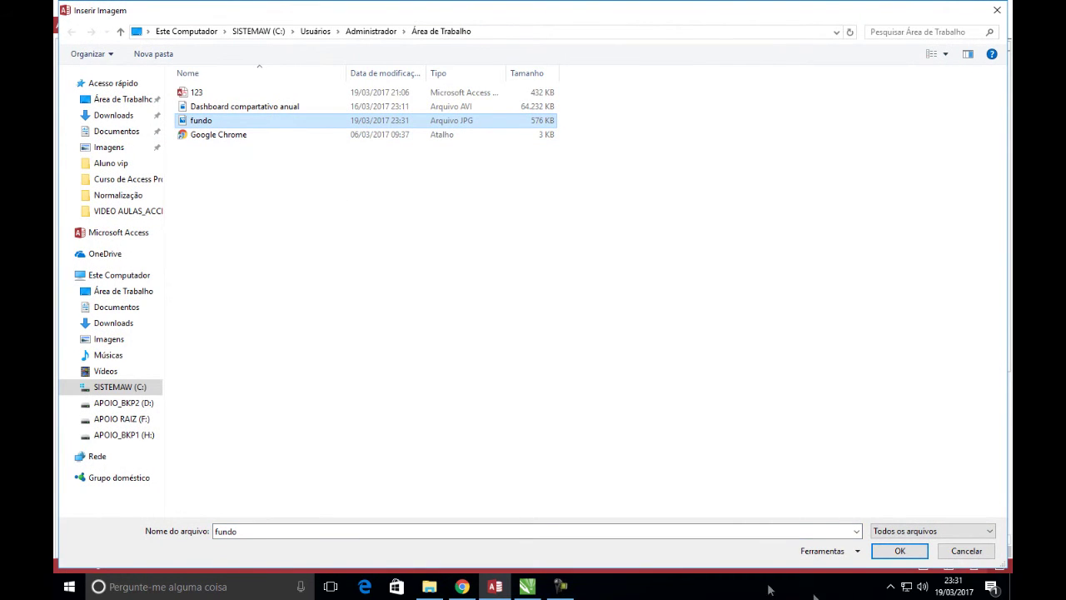
left_click(899, 550)
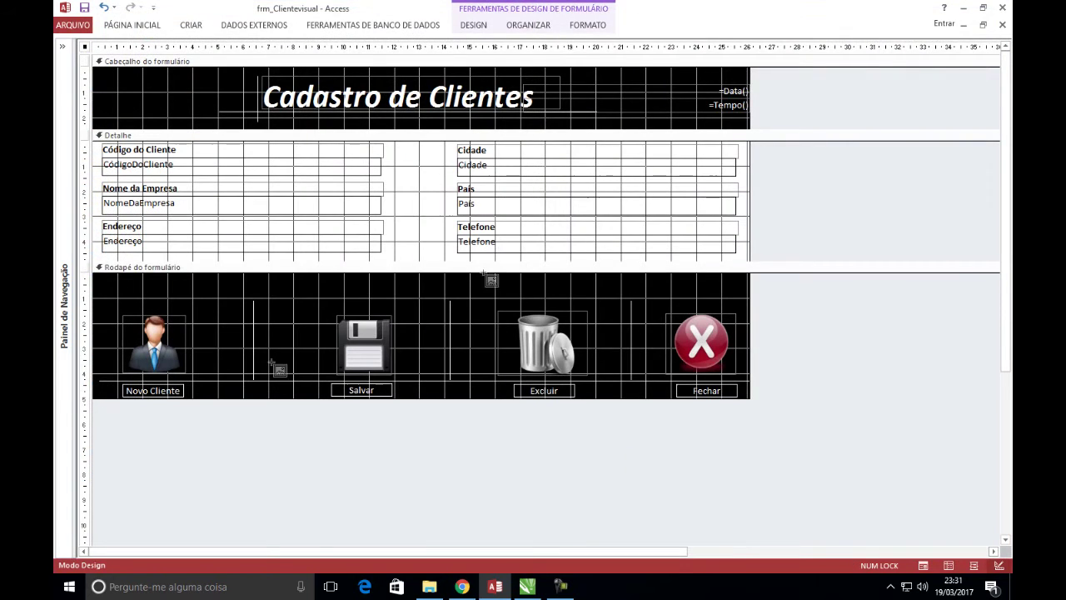
left_click(98, 145)
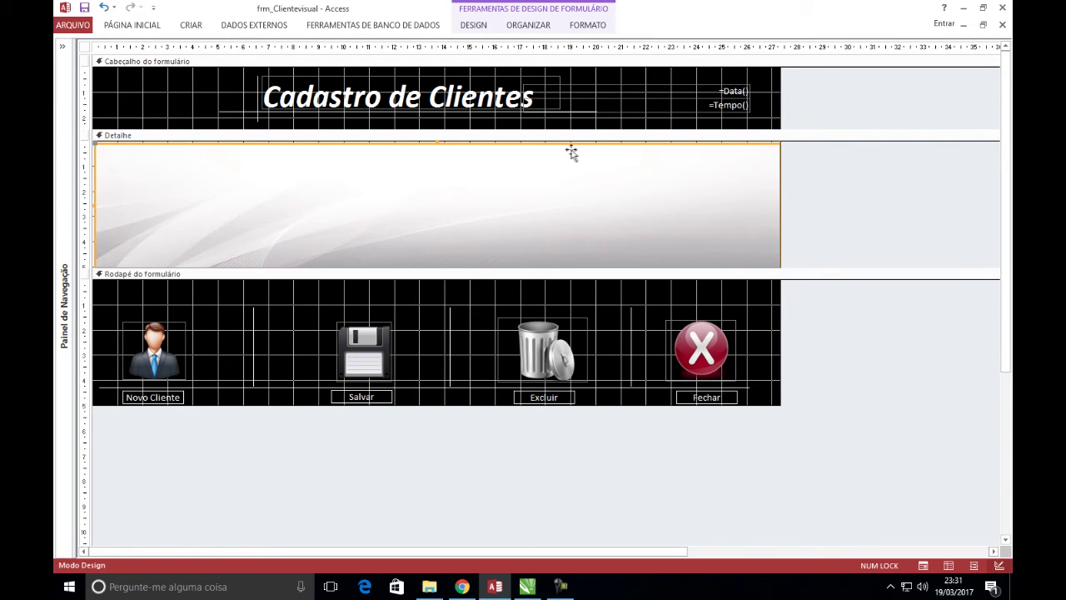
Step: Align the inserted image with the Detalhe section's upper-left corner, narrow it to about 27 cm, and trim the section's height to the image
mouse_move(572, 152)
left_mouse_down()
mouse_move(559, 147)
mouse_move(569, 150)
left_mouse_up()
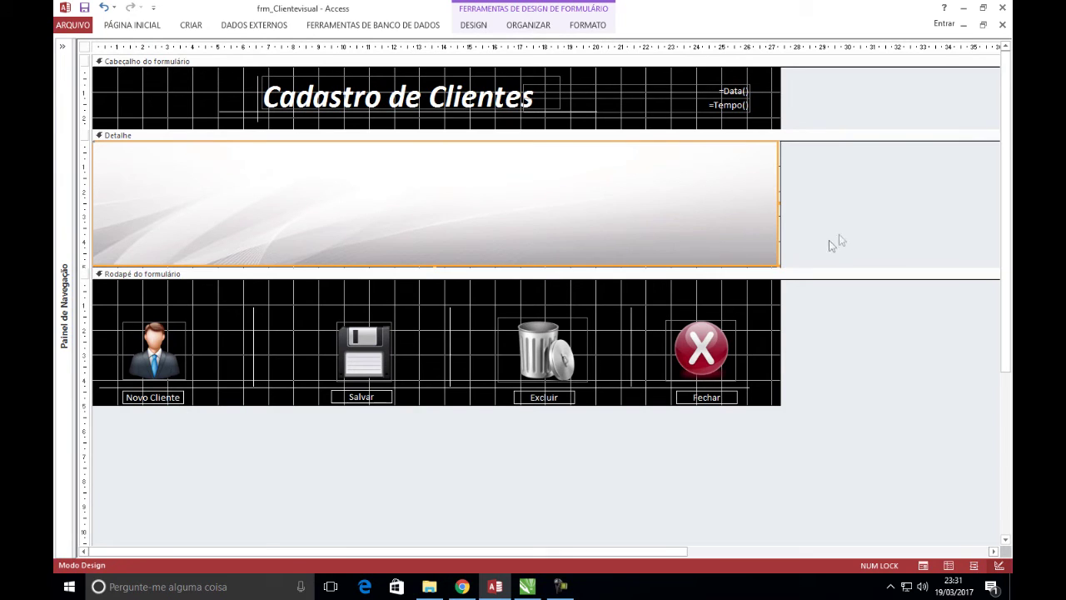
left_click_drag(776, 203, 771, 206)
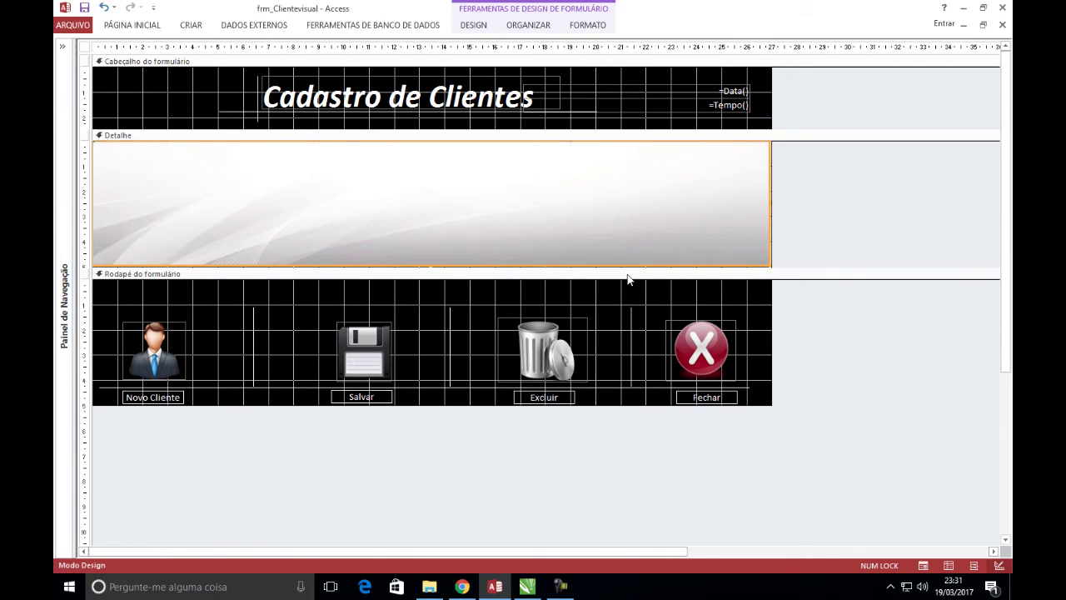
left_click(875, 173)
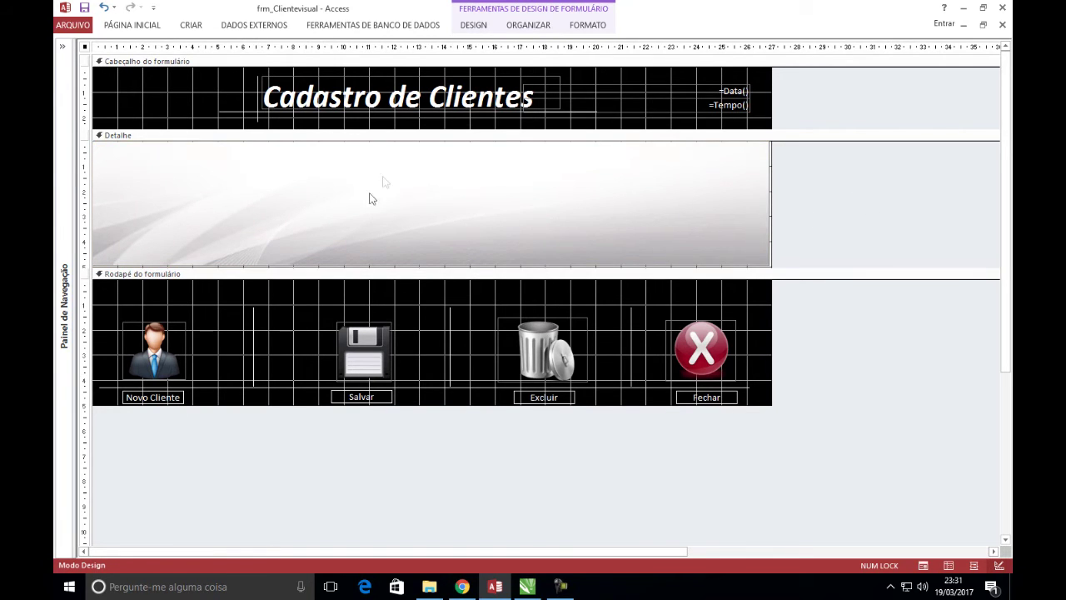
left_click_drag(400, 267, 400, 265)
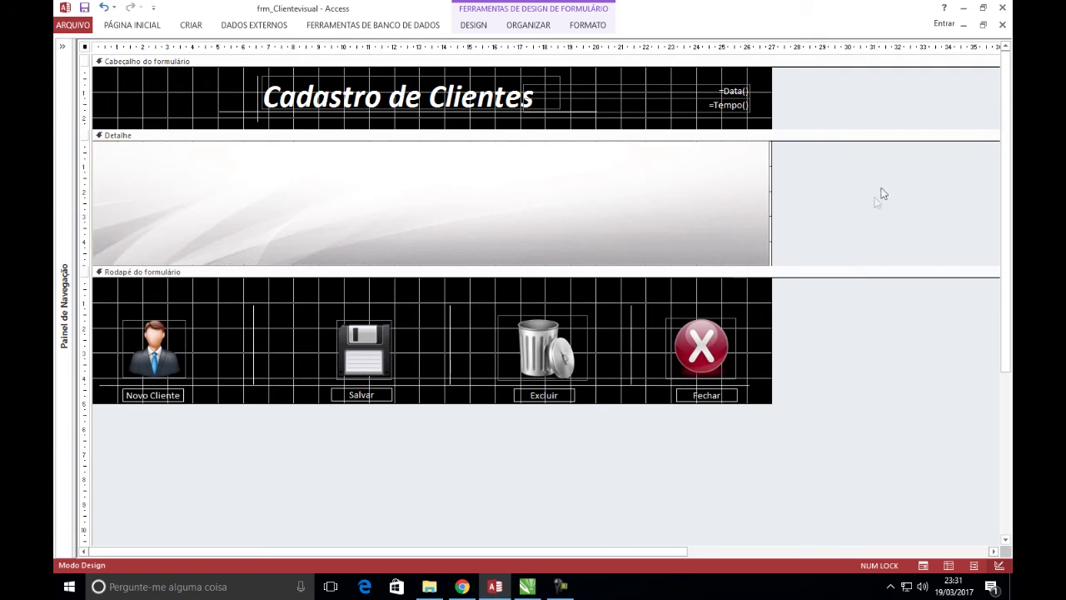
Step: Send the background image behind the fields and labels in the Detalhe section
right_click(477, 165)
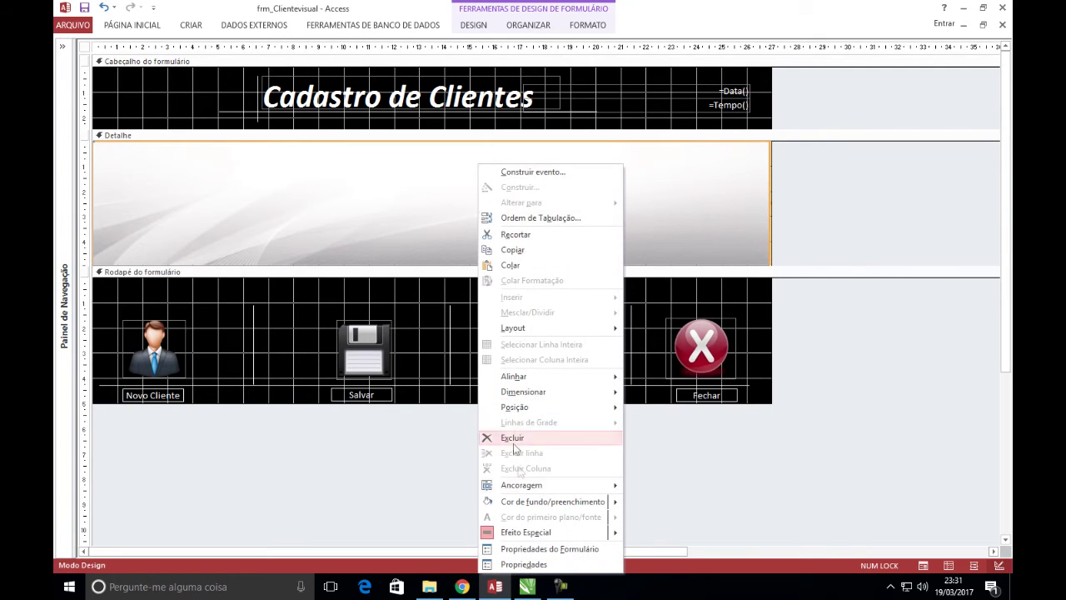
mouse_move(561, 407)
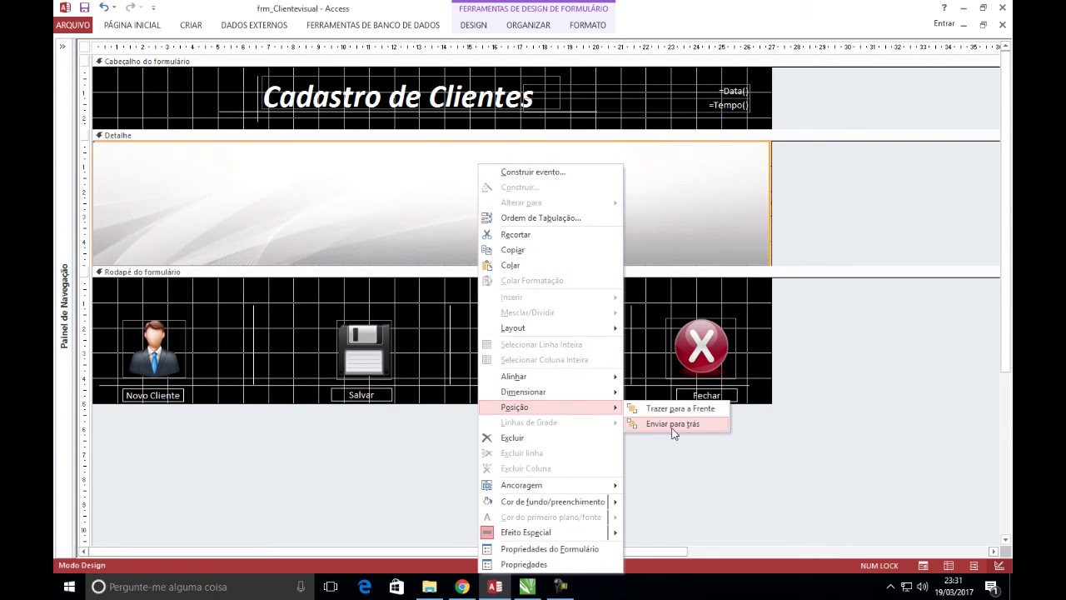
left_click(671, 423)
left_click(865, 233)
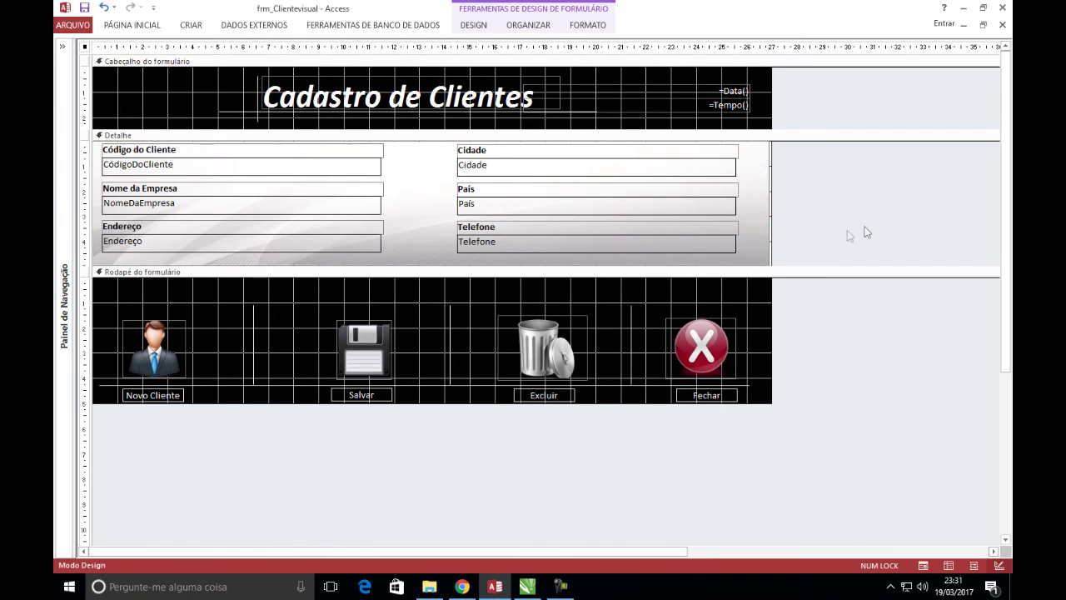
Step: Restore the form to a floating window, move it higher, and run it in form view
left_click(982, 24)
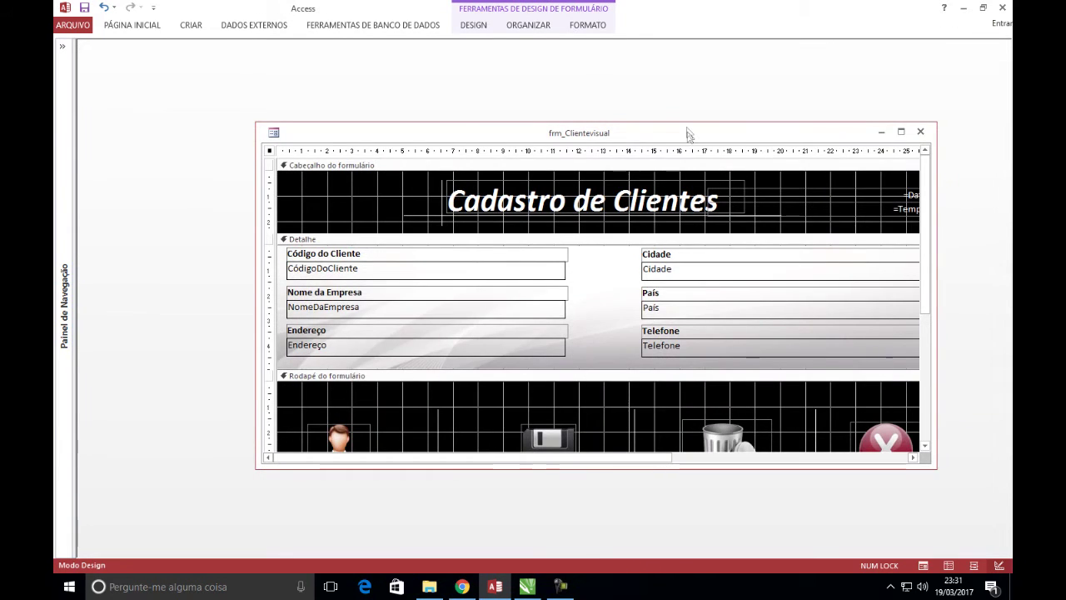
left_click_drag(688, 131, 688, 90)
key("F5")
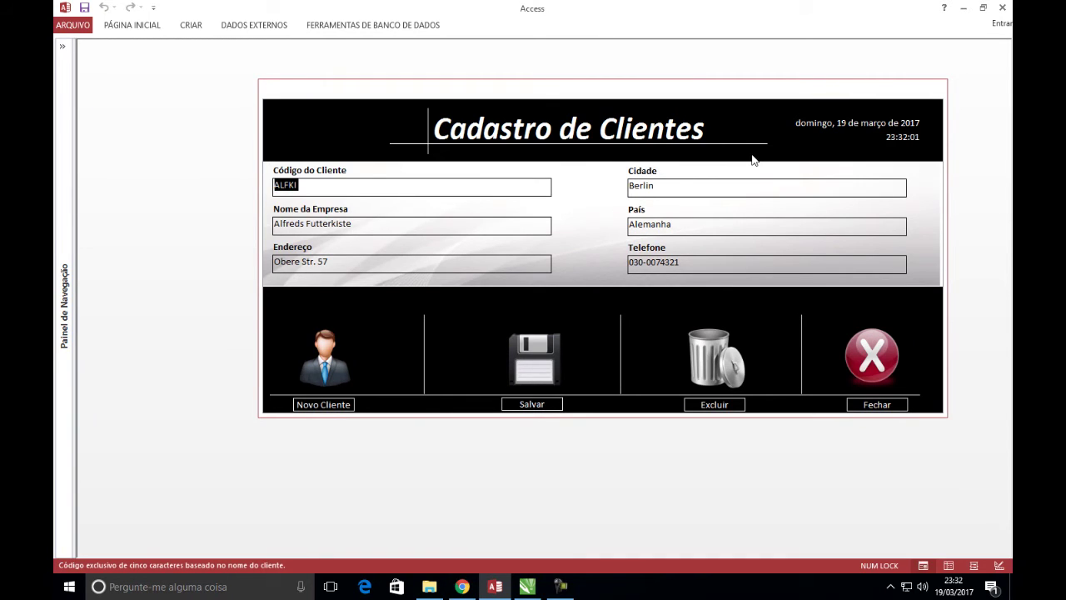
Step: Move the focus repeatedly through the customer fields to examine how each active field looks against the new background
key("Tab")
key("Tab")
key("Tab")
key("Tab")
key("Tab")
key("Tab")
key("Tab")
key("Tab")
key("Tab")
key("Tab")
key("Tab")
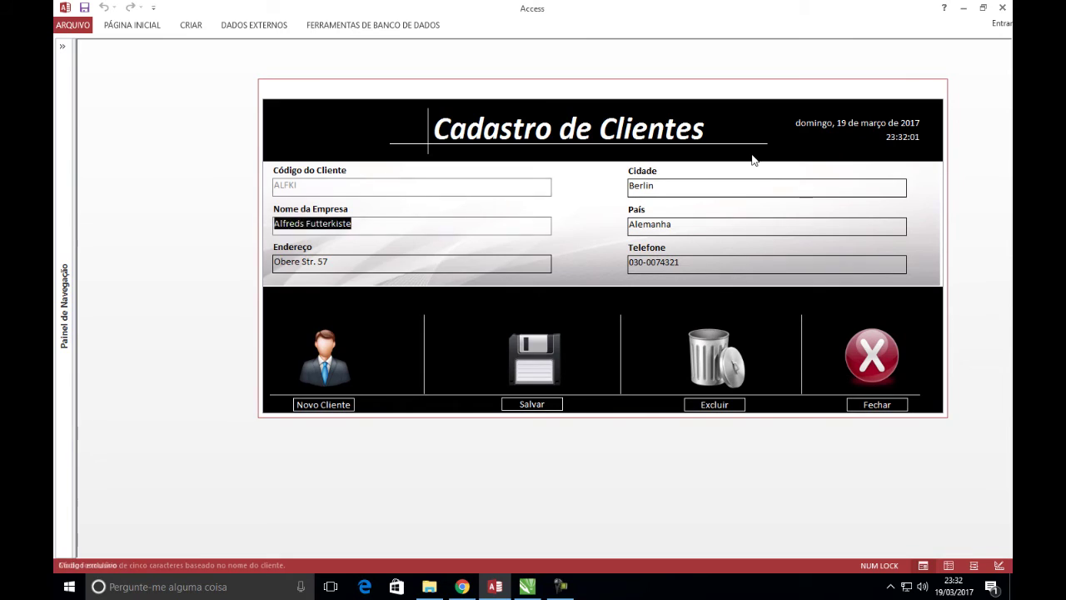
key("Tab")
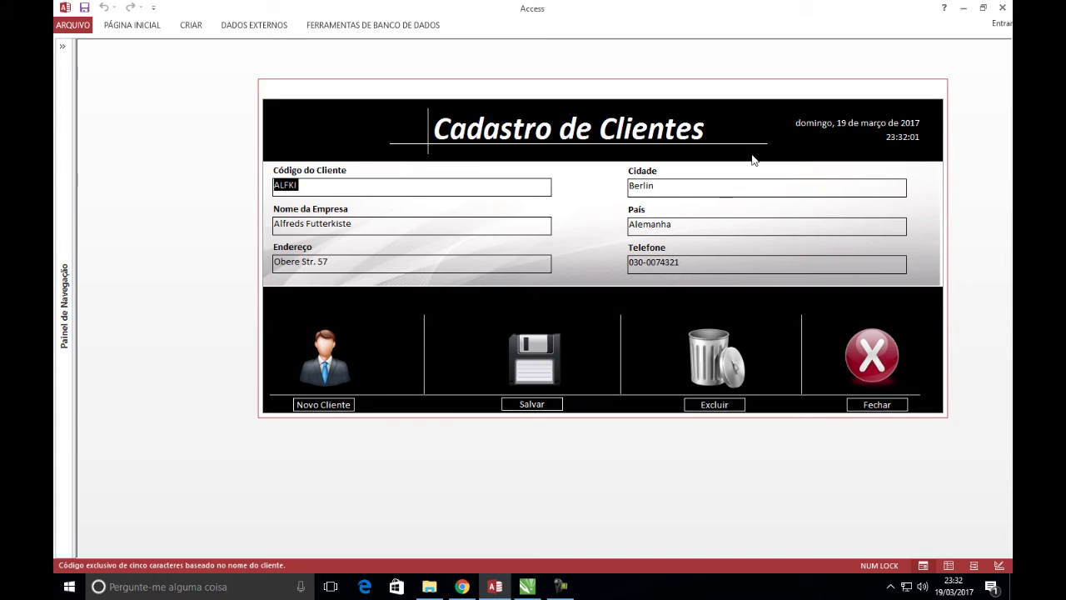
key("Tab")
key("Tab")
key("Tab")
key("Tab")
key("Tab")
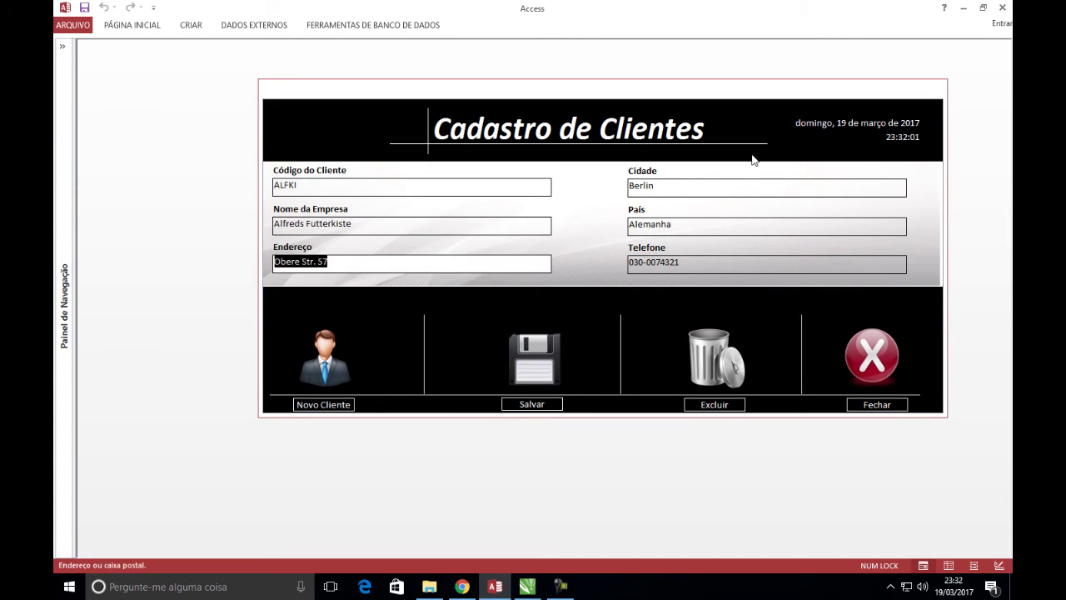
key("Tab")
key("Tab")
key("Tab")
key("Tab")
key("Tab")
key("Tab")
key("Tab")
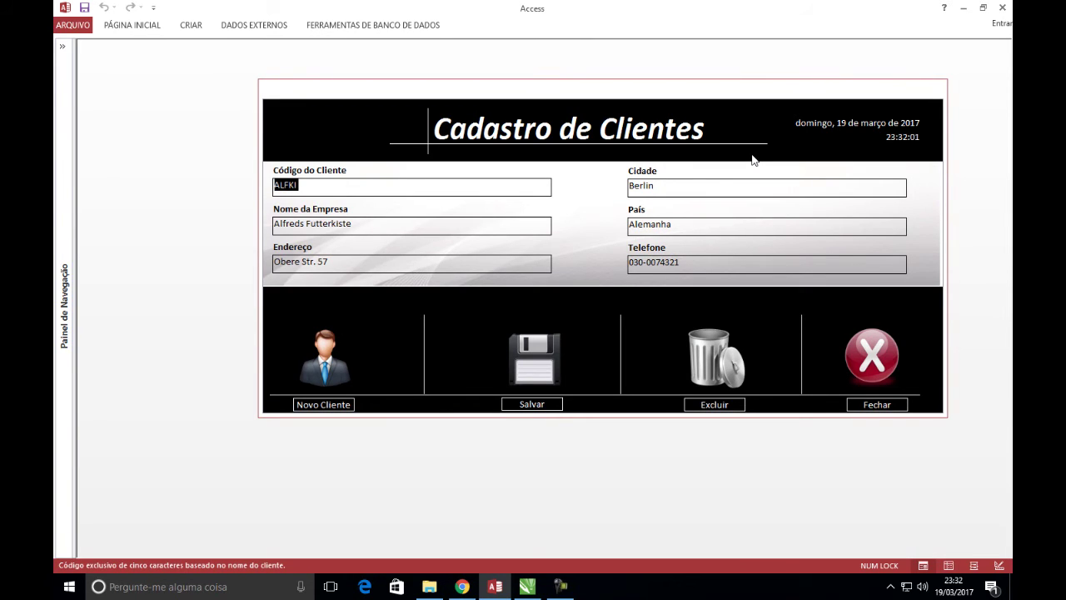
key("Tab")
key("Tab")
key("Tab")
key("Tab")
key("Tab")
key("Tab")
key("Tab")
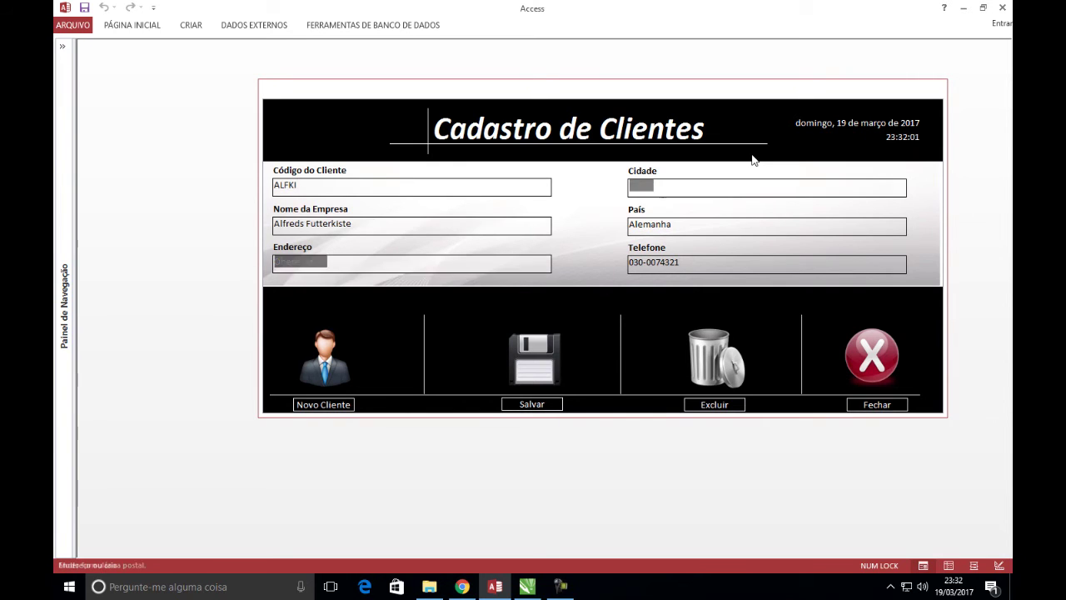
key("Tab")
key("Tab")
key("Tab")
key("Tab")
key("Tab")
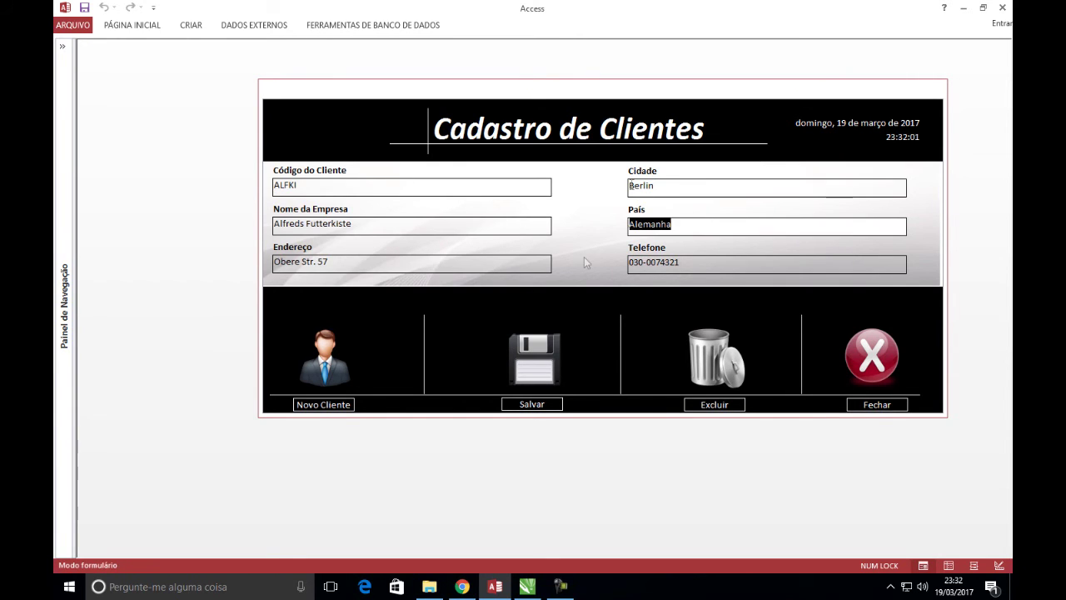
key("Tab")
key("Tab")
key("Tab")
key("Tab")
key("Tab")
key("Tab")
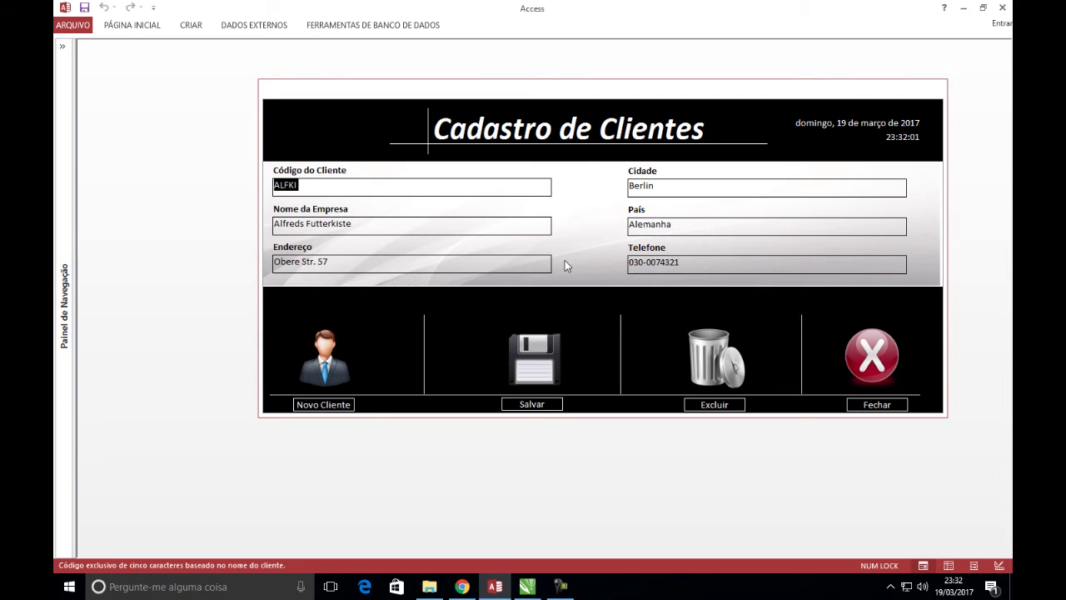
Step: Return the form to design view and maximize its window
right_click(617, 202)
left_click(571, 228)
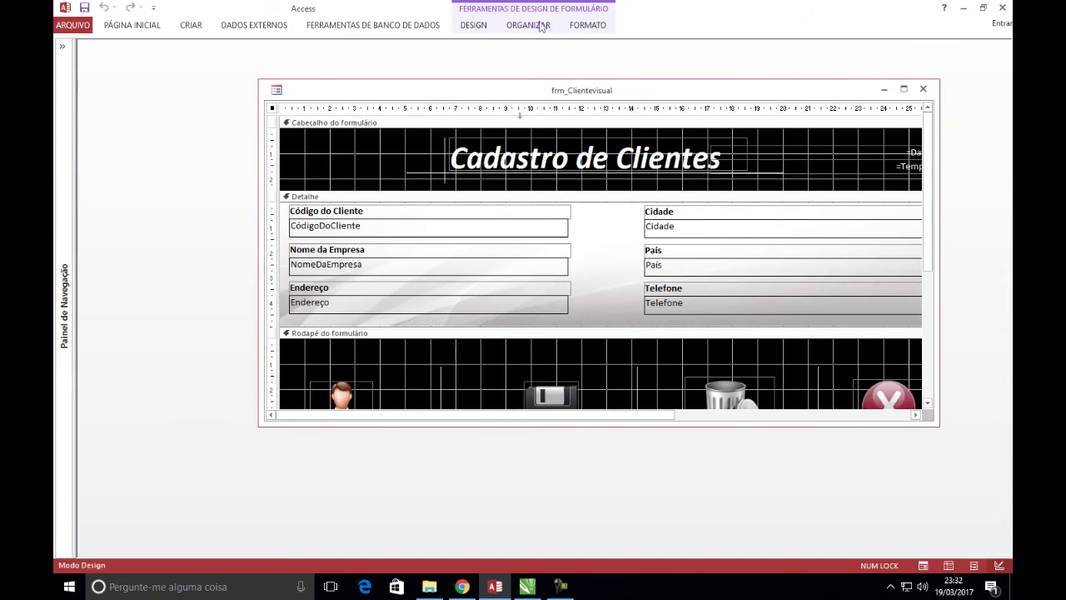
double_click(586, 92)
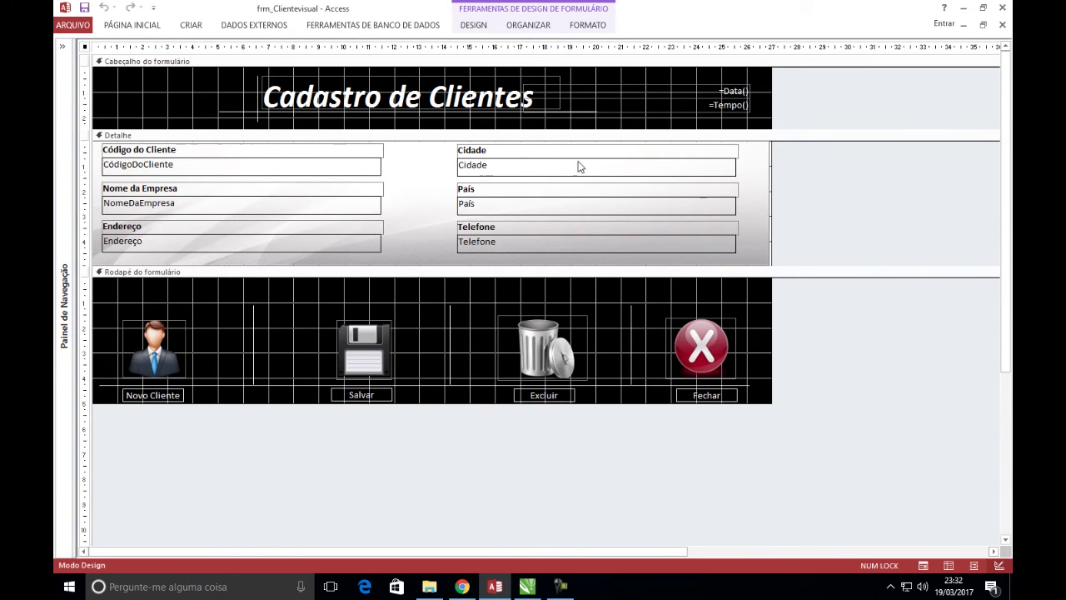
left_click_drag(805, 168, 67, 257)
left_click(811, 198)
Step: Select the Cidade, País and Telefone labels with their text boxes and shift them together about 0.9 cm to the right
left_click(721, 153)
left_click(704, 166, "shift")
left_click(707, 189, "shift")
left_click(714, 208, "shift")
left_click(717, 230, "shift")
left_click(695, 245, "shift")
key("Right")
key("Right")
key("Right")
key("Right")
key("Right")
key("Right")
key("Right")
key("Right")
left_click(863, 195)
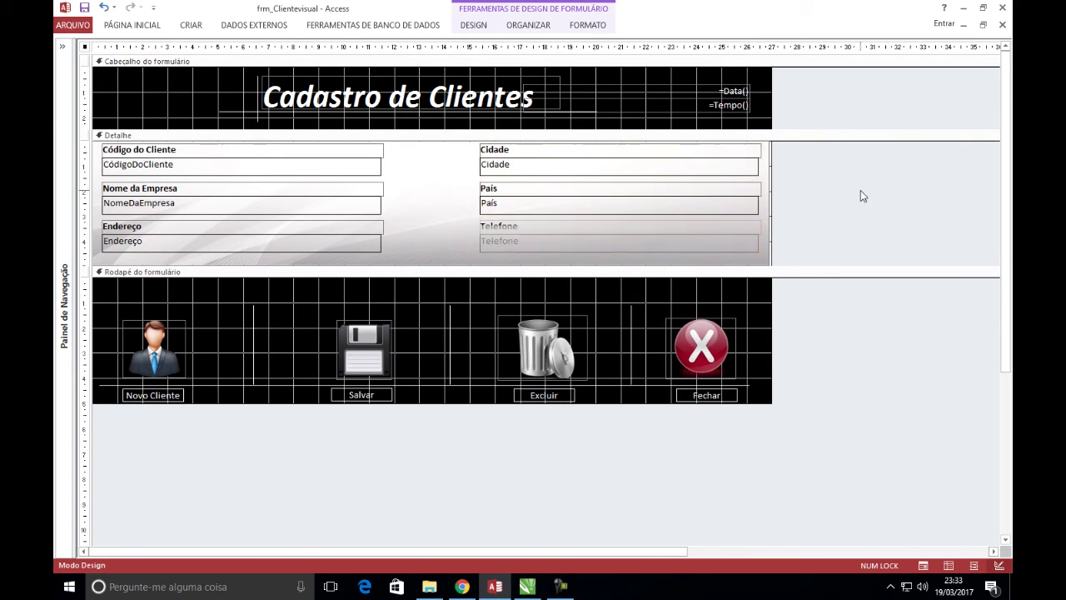
Step: Restore the floating window, run the form in form view, and move through its fields to check the adjusted layout
left_click(984, 24)
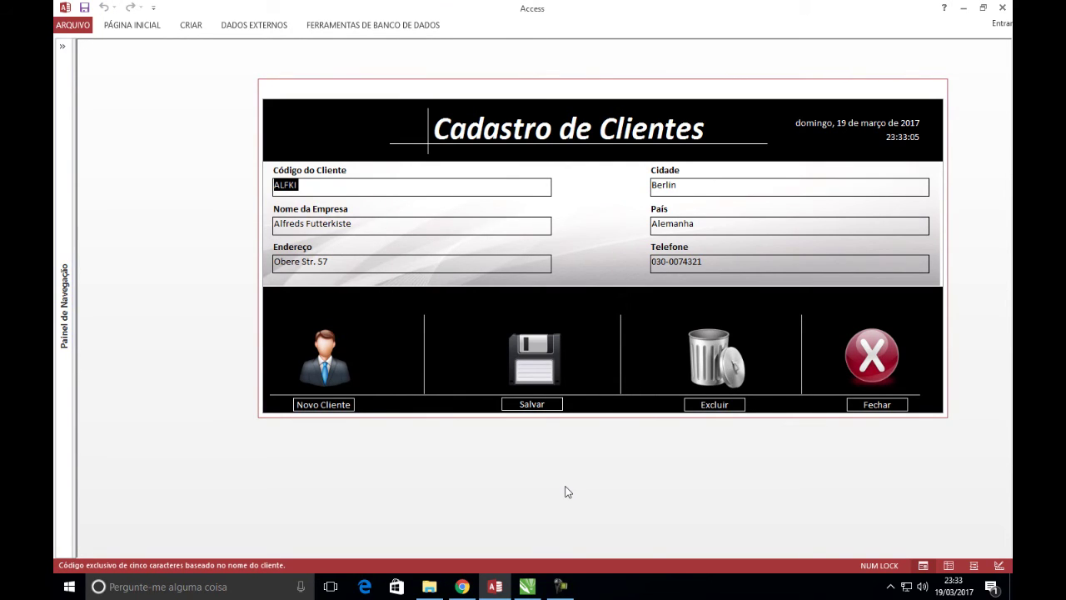
key("Tab")
key("Tab")
key("Tab")
key("Tab")
key("Tab")
key("Tab")
key("Tab")
key("Tab")
key("Tab")
key("Tab")
key("Tab")
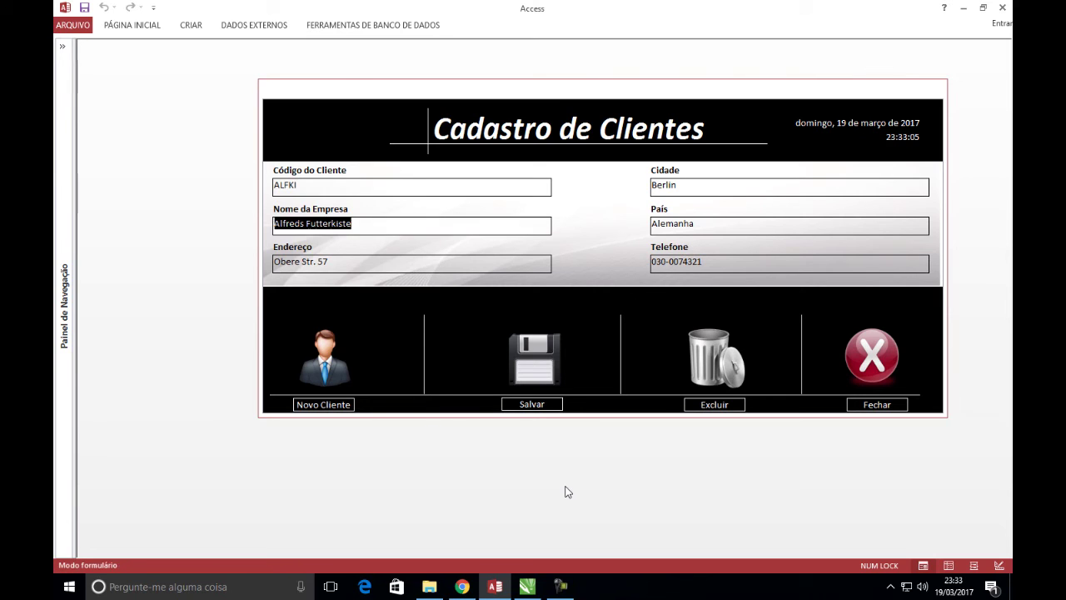
key("Tab")
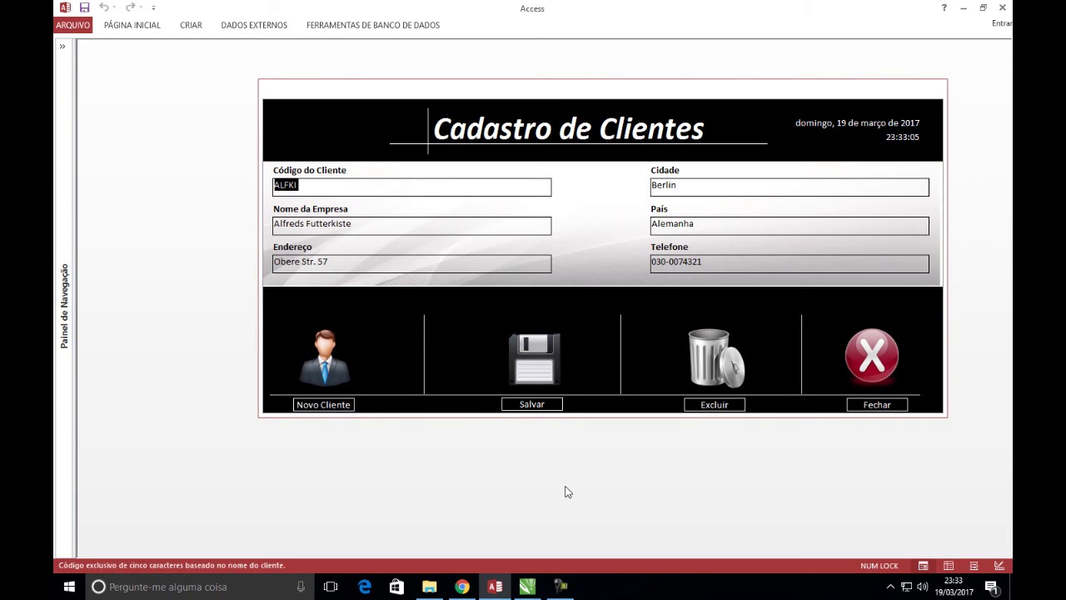